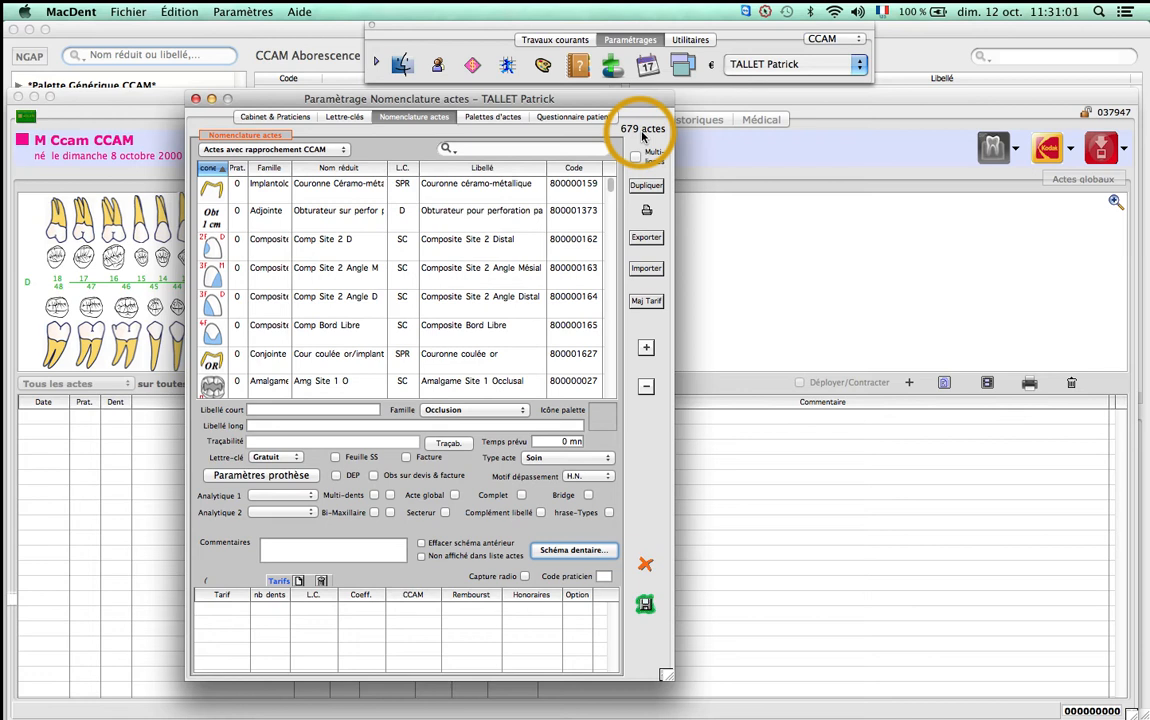
Record the act Greffe conj enfouie 1 à 3 dts from the Paro palette on teeth 31, 32 and 33, and review its details
{"action": "left_click", "coordinate": [726, 151]}
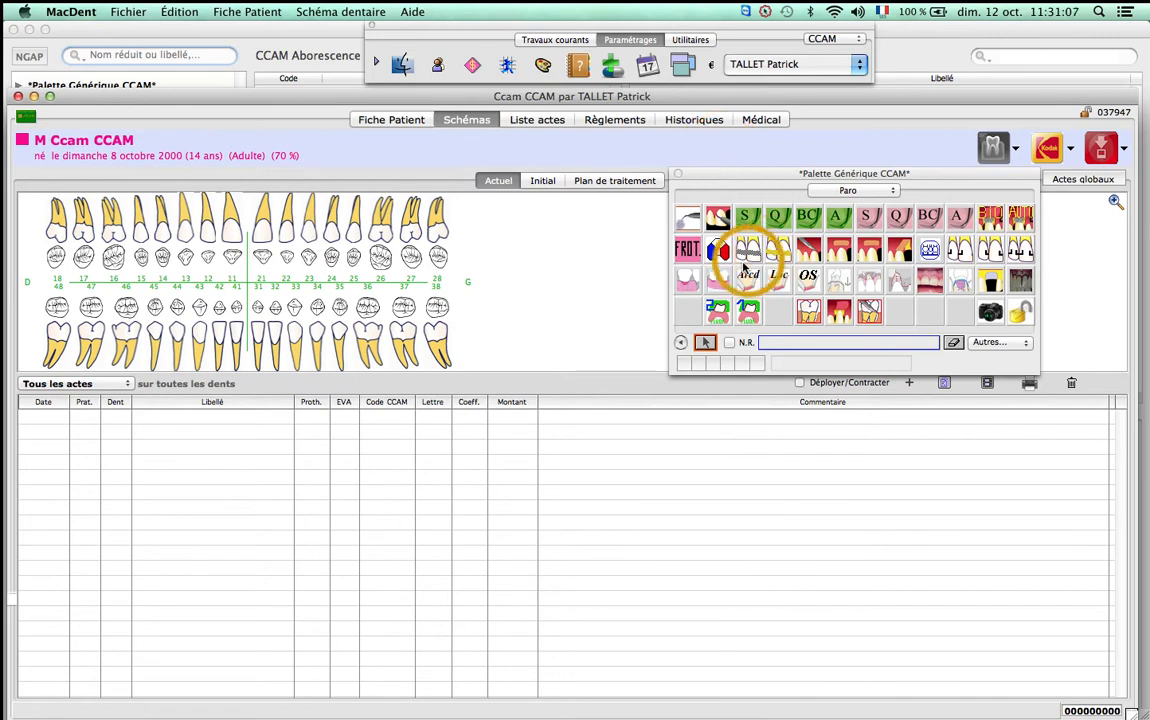
{"action": "left_click", "coordinate": [685, 283]}
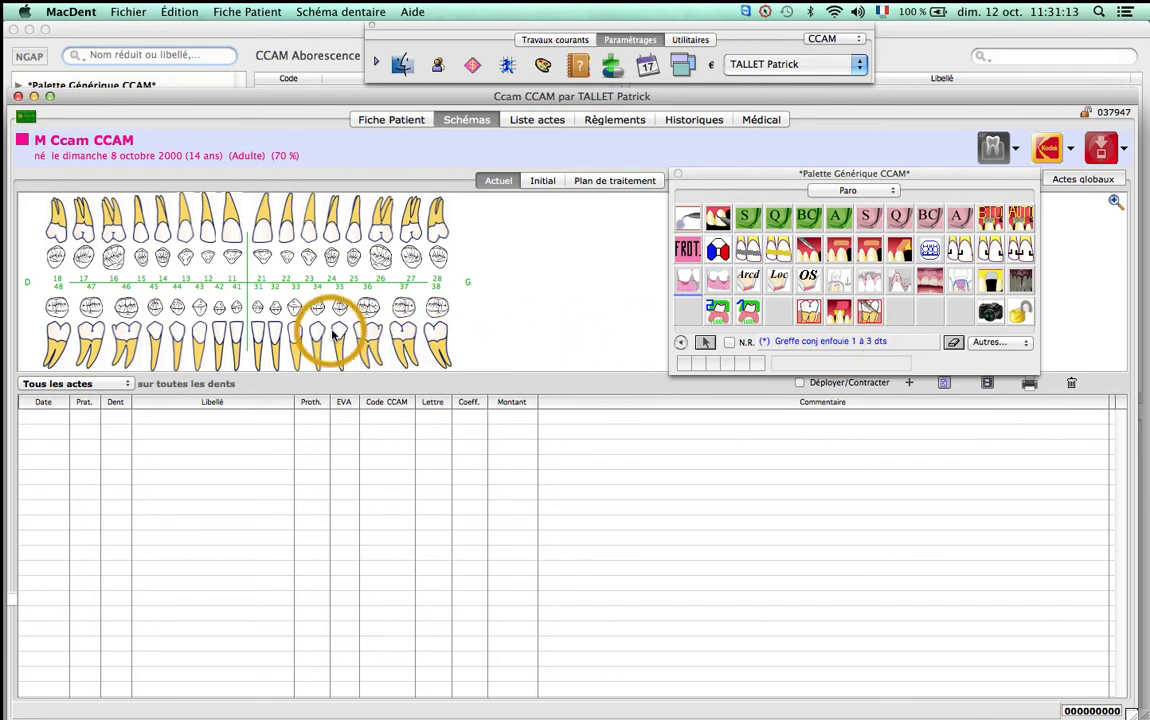
{"action": "left_click_drag", "start_coordinate": [260, 333], "coordinate": [297, 341]}
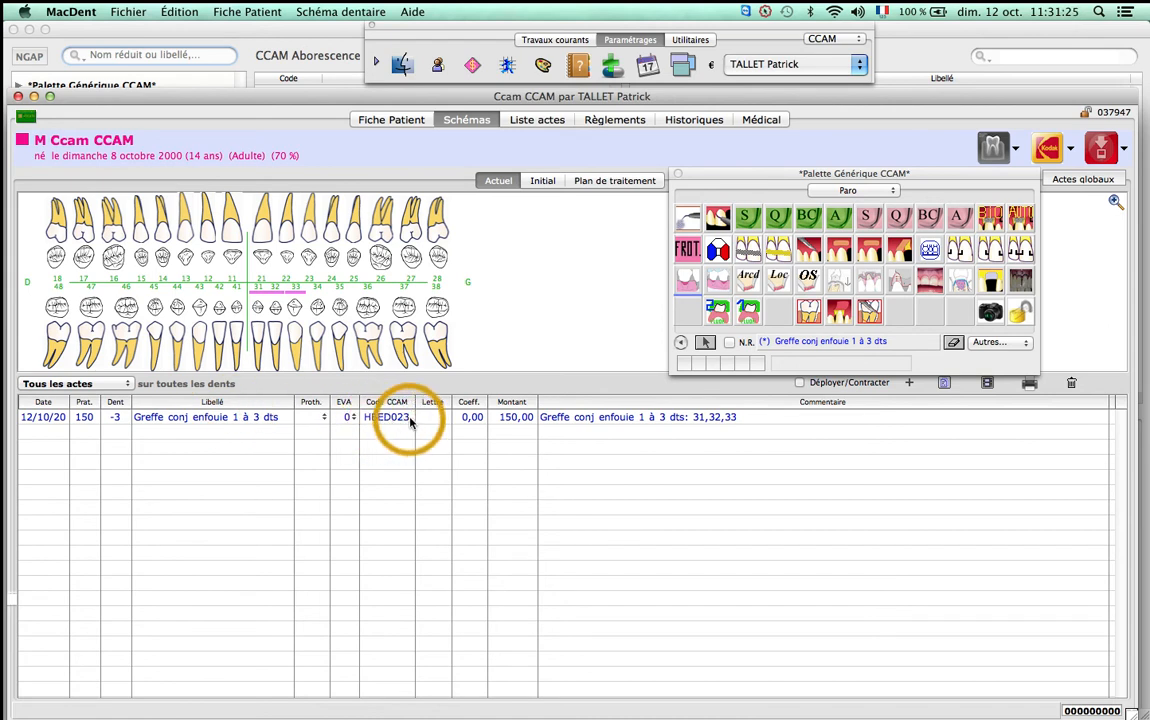
{"action": "double_click", "coordinate": [580, 420]}
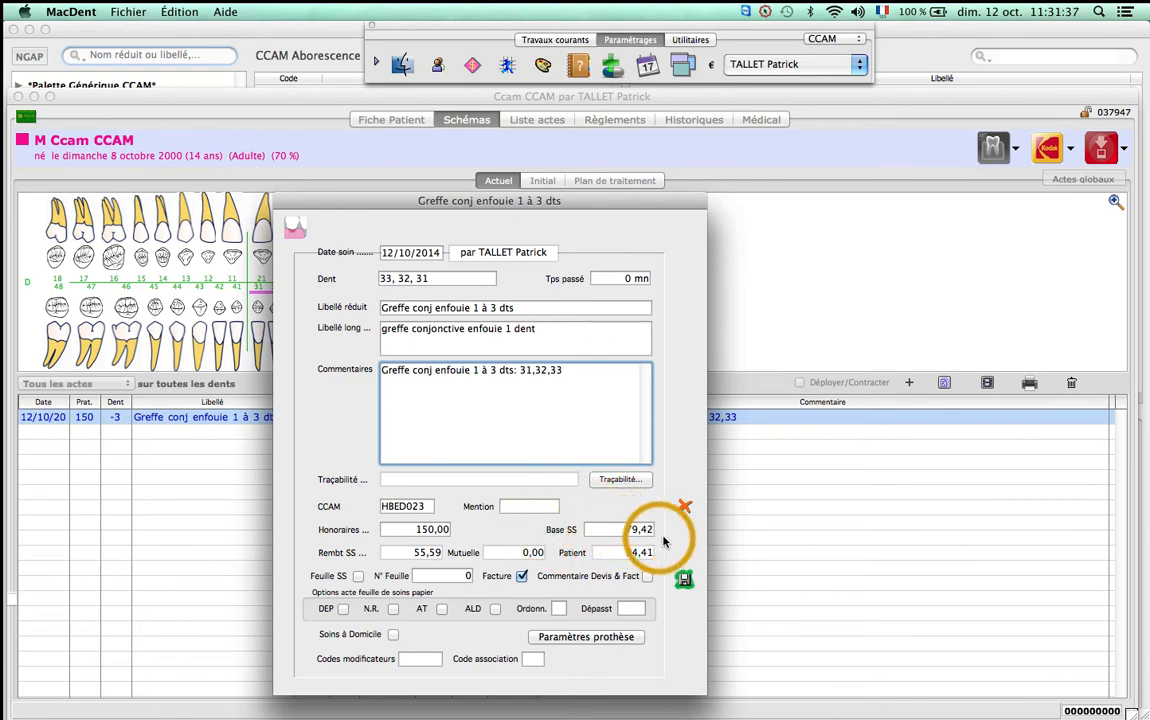
{"action": "left_click", "coordinate": [684, 508]}
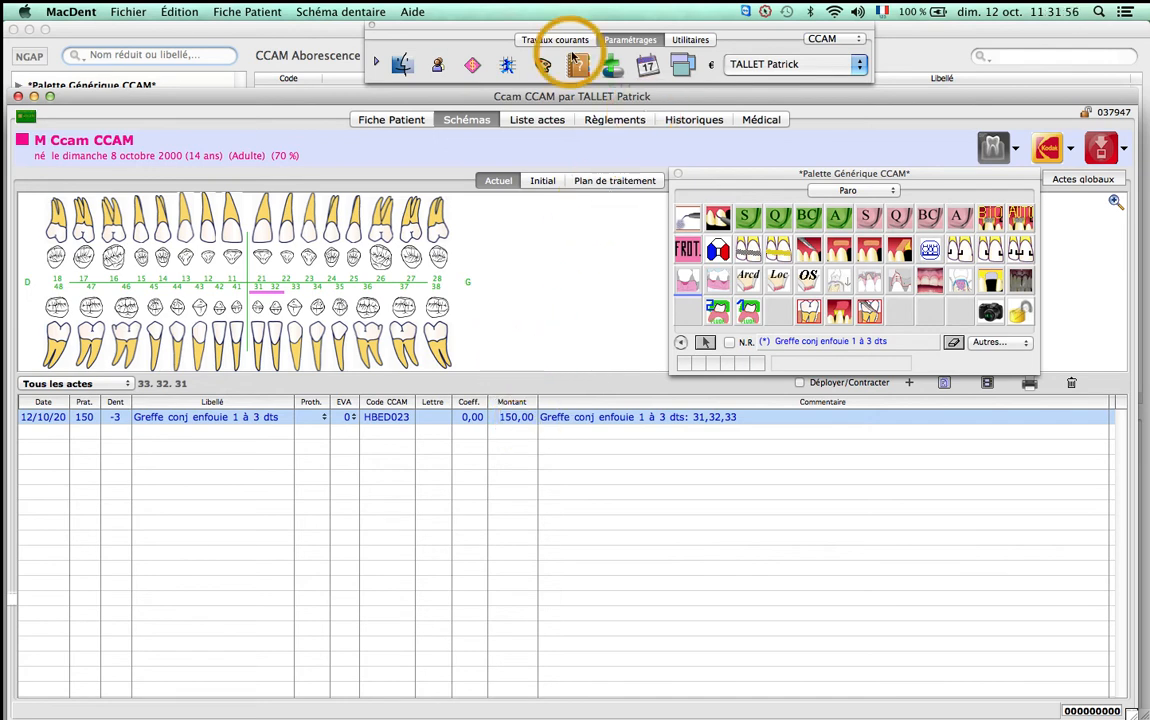
Look up the act Greffe conj enfouie 1 à 3 dts on the Paro page of *Palette Générique CCAM* in the palette settings
{"action": "left_click", "coordinate": [508, 67]}
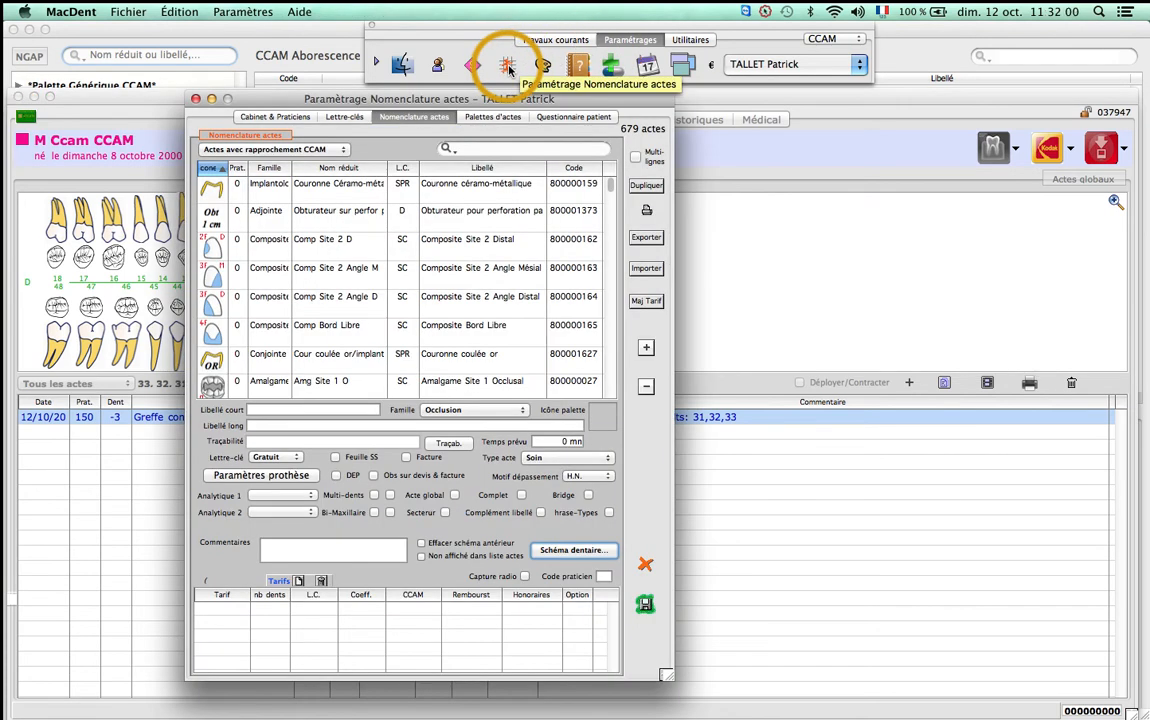
{"action": "left_click", "coordinate": [543, 67]}
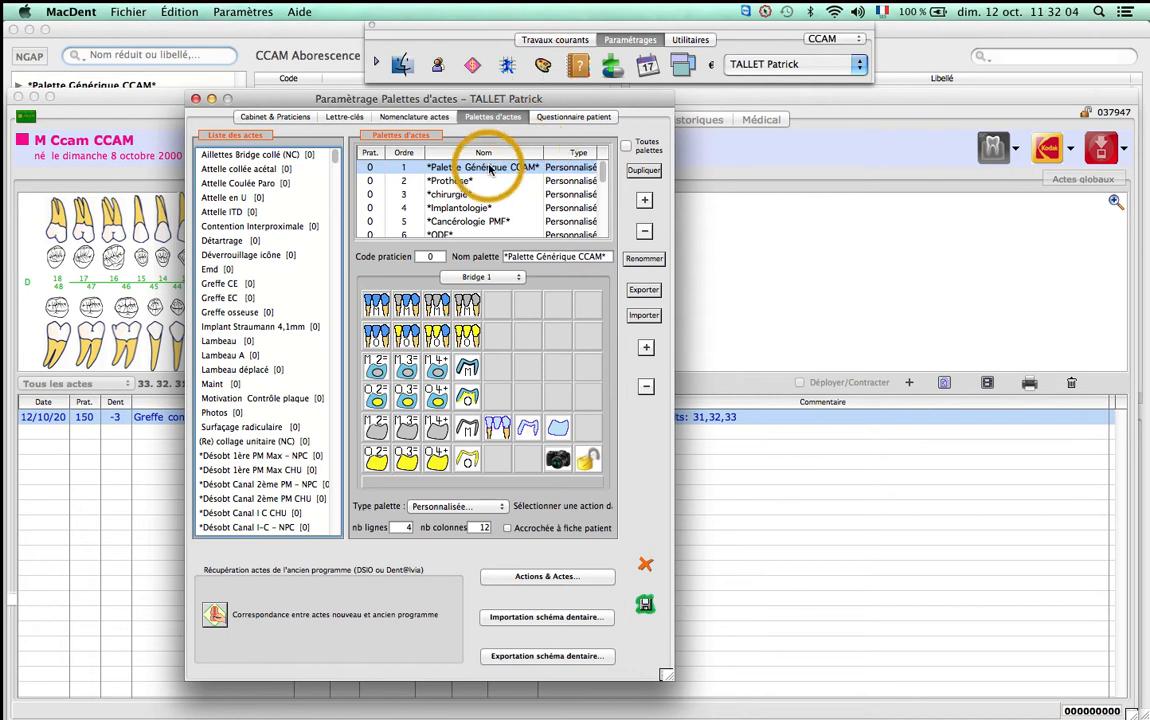
{"action": "left_click", "coordinate": [478, 277]}
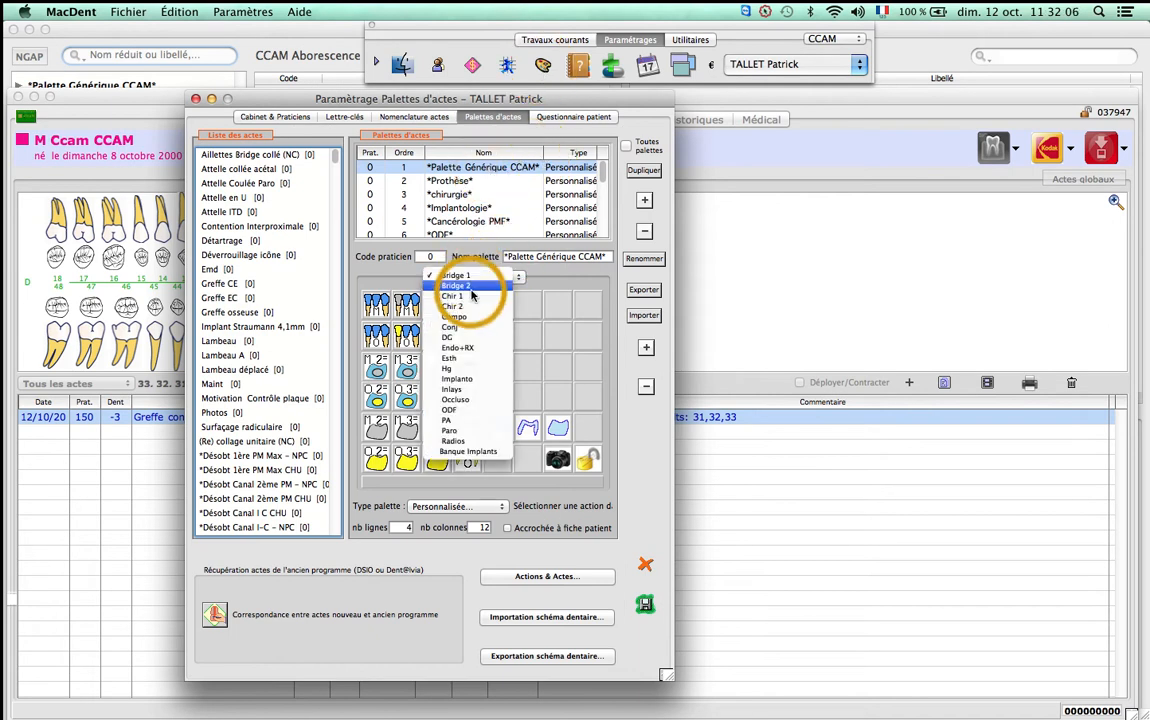
{"action": "left_click", "coordinate": [464, 431]}
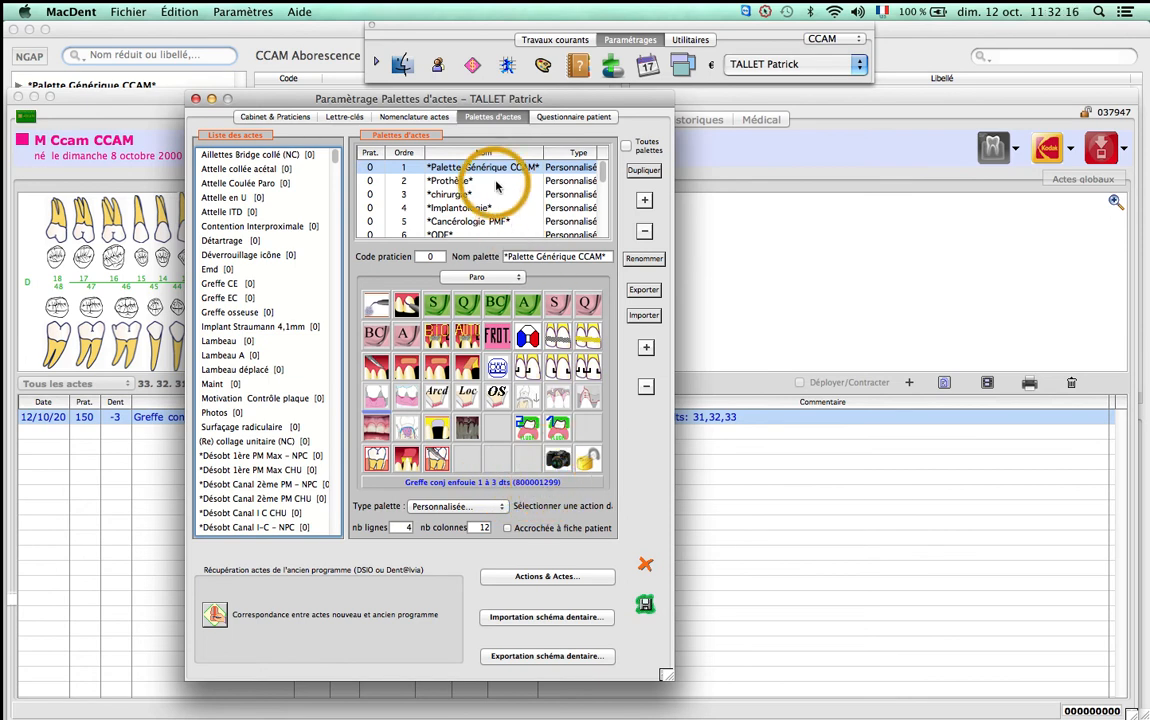
Find the acts matching "greffe" in the nomenclature settings and enable Feuille SS for Greffe conj enfouie 1 à 3 dts
{"action": "left_click", "coordinate": [423, 118]}
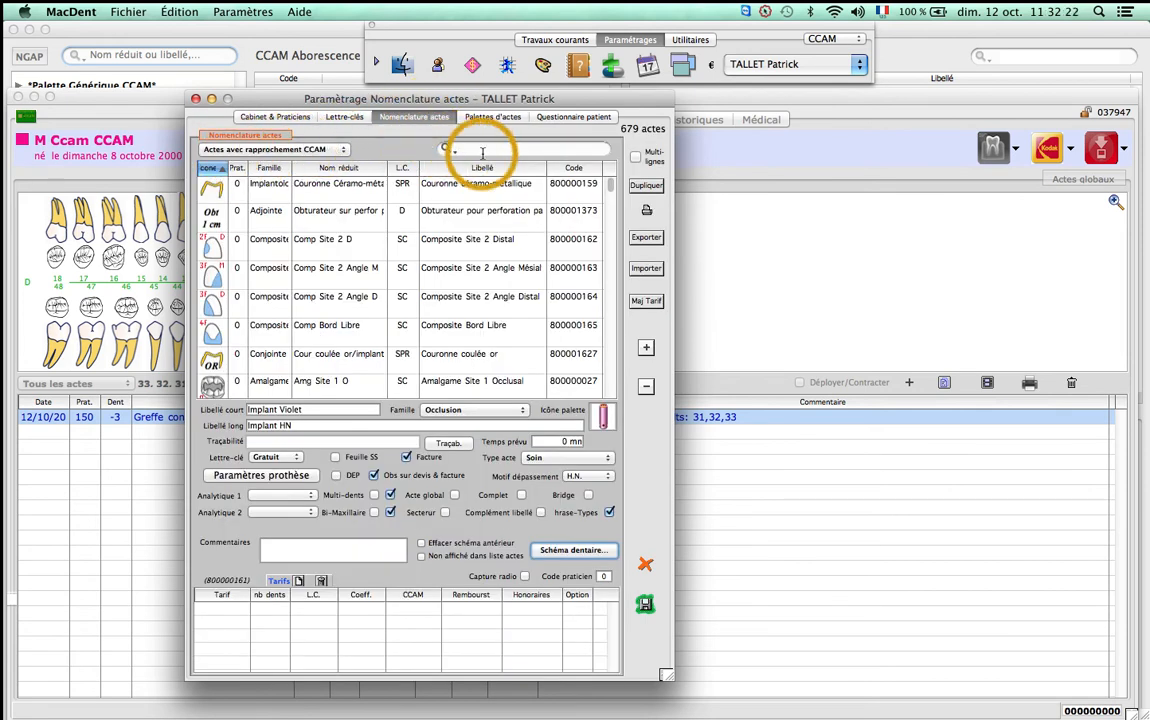
{"action": "type", "text": "g"}
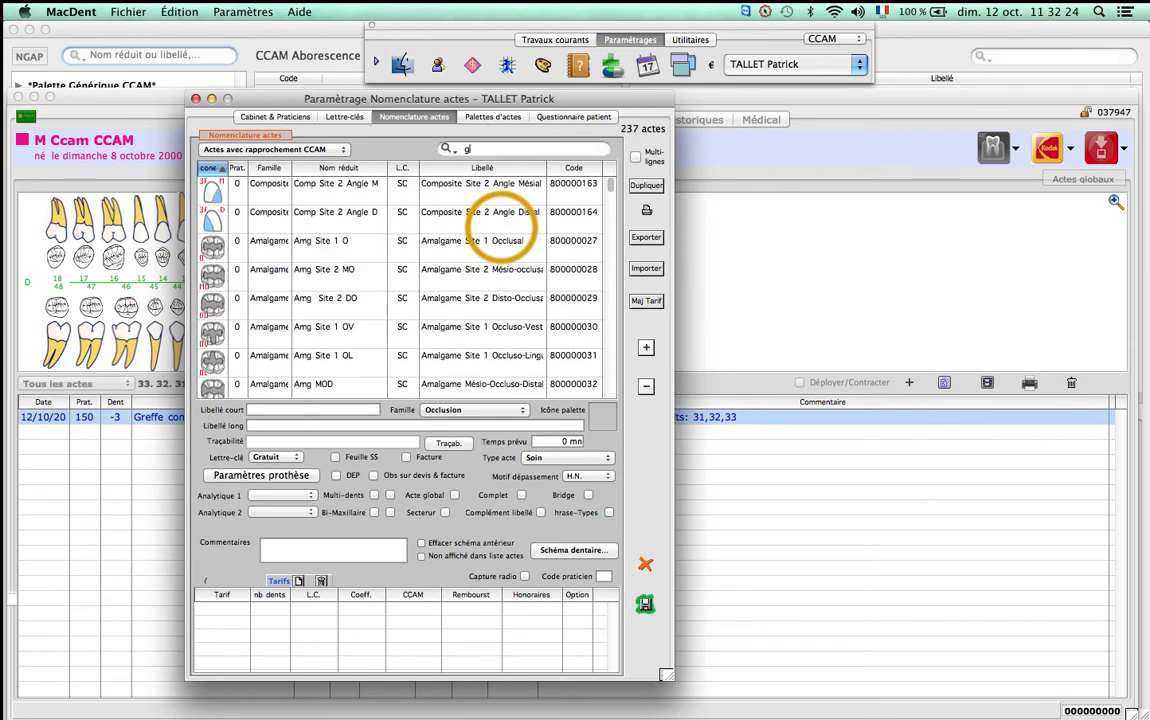
{"action": "type", "text": "reffe"}
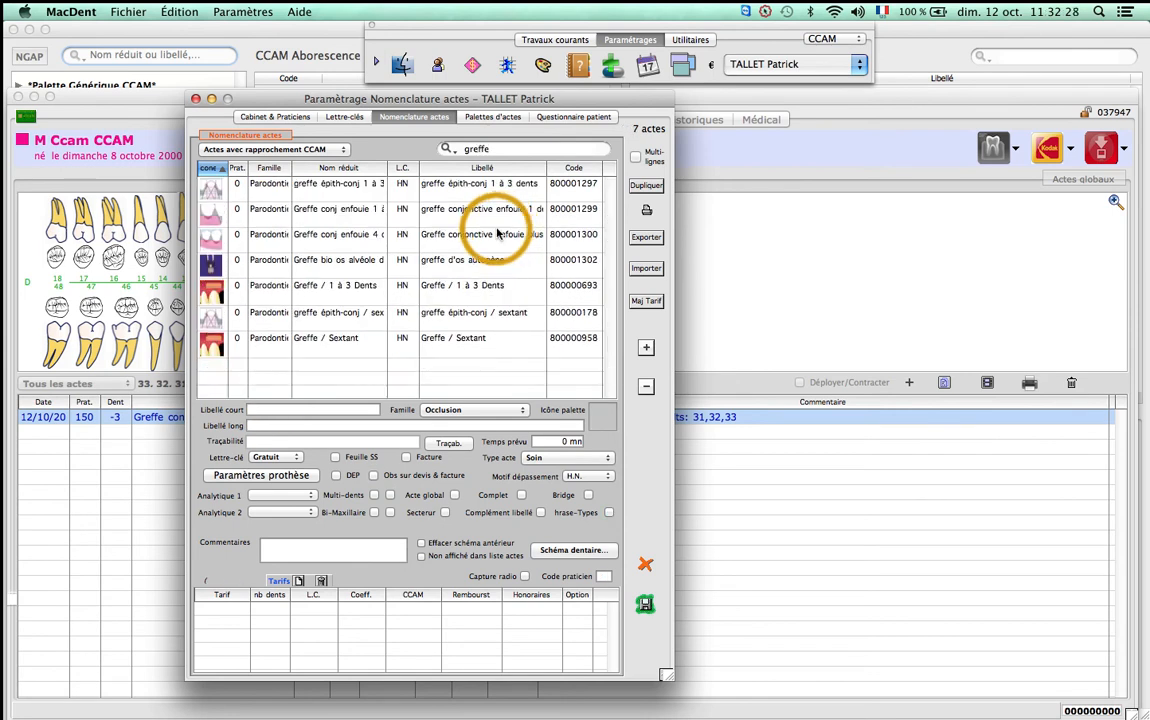
{"action": "left_click", "coordinate": [333, 211]}
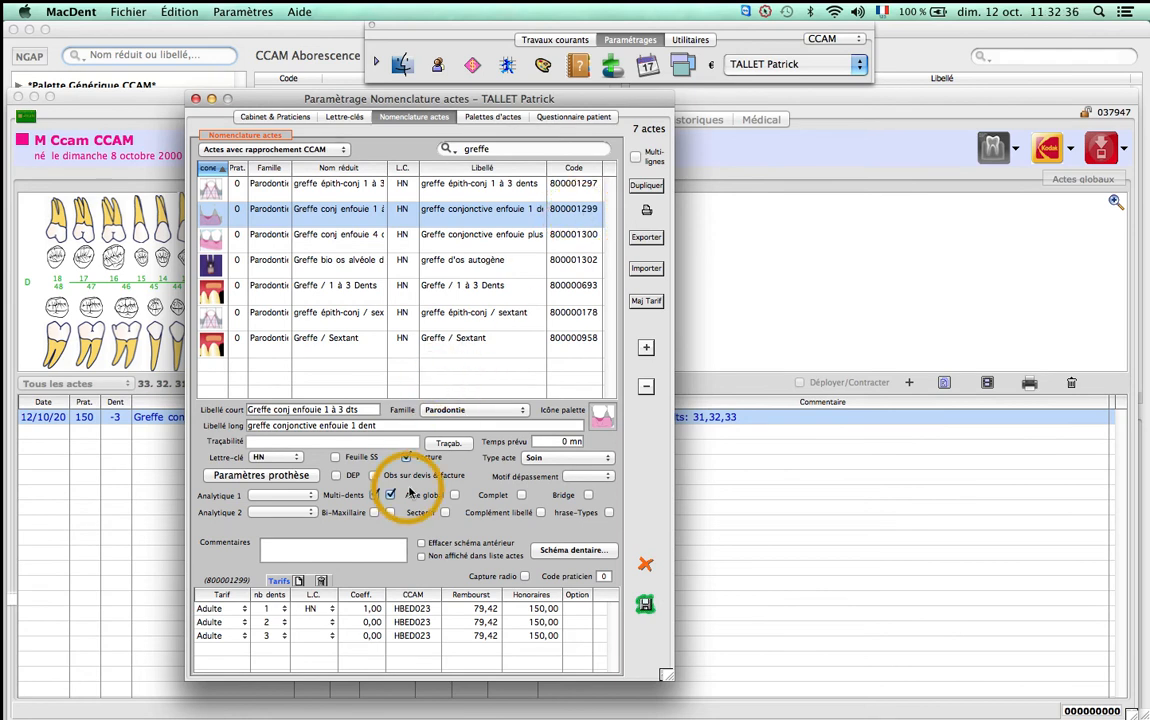
{"action": "left_click", "coordinate": [336, 458]}
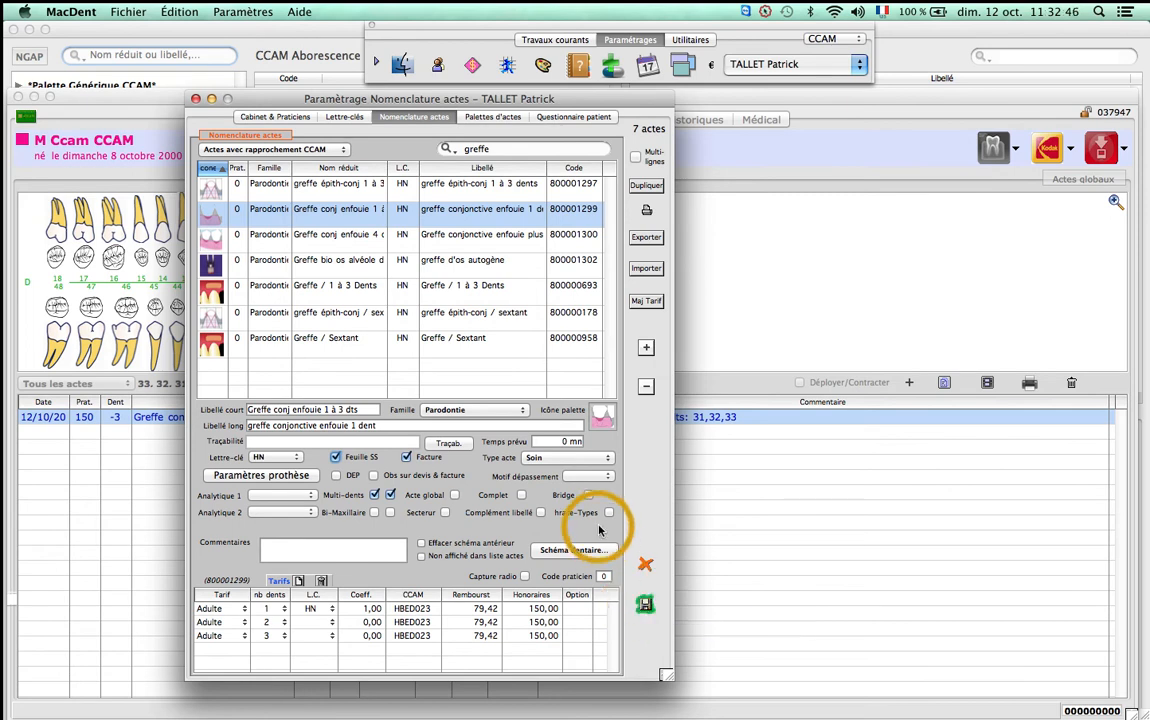
{"action": "left_click", "coordinate": [646, 566]}
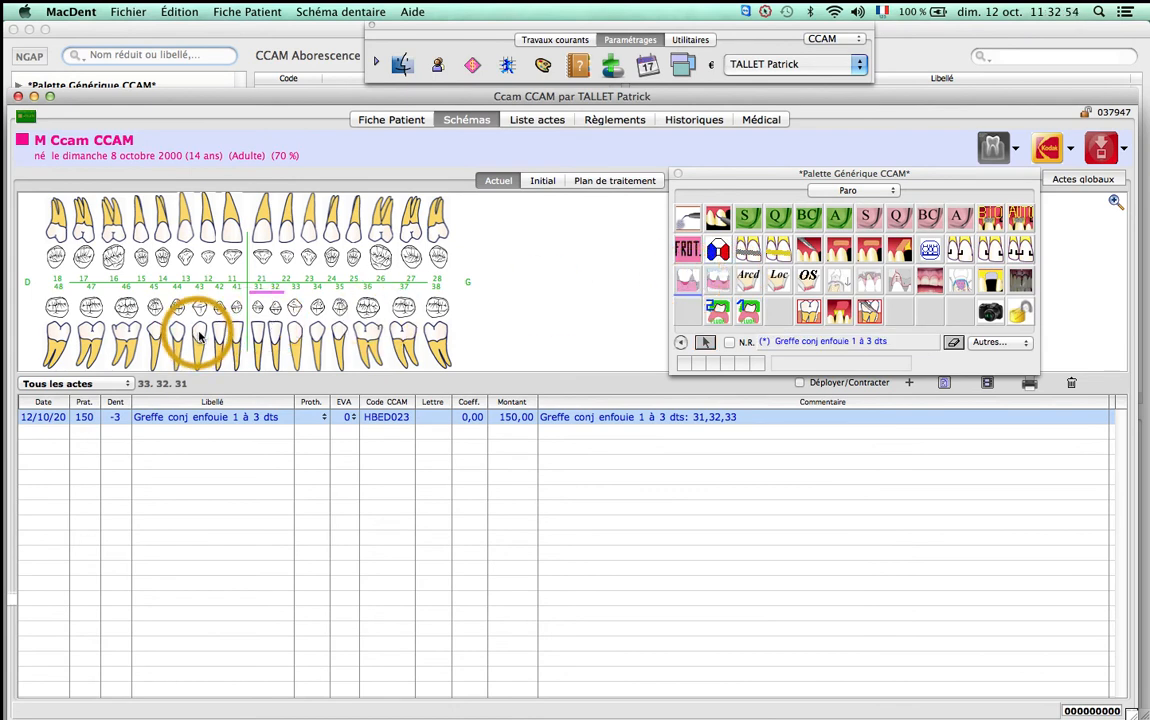
Record the act Greffe conj enfouie 1 à 3 dts on teeth 41, 42 and 43 in the dental chart
{"action": "left_click_drag", "start_coordinate": [175, 300], "coordinate": [227, 300]}
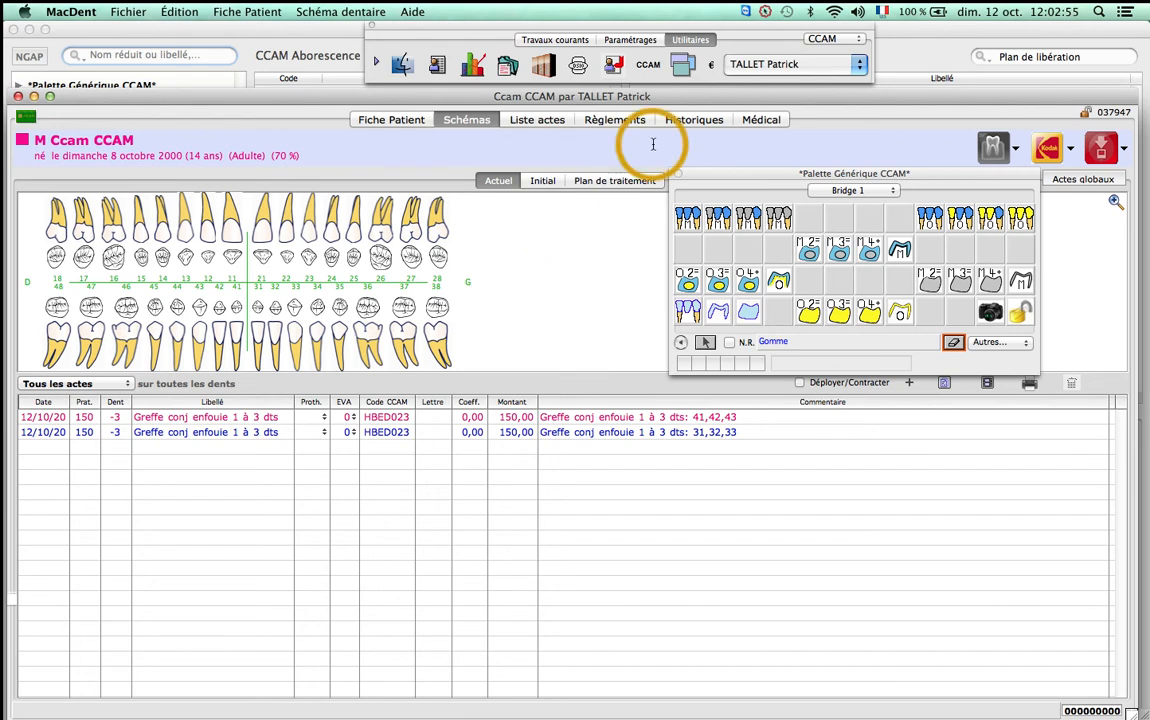
Search the CCAM tree for "Plan de libération occ", including hidden acts, and select HBLD018, Pose d'un plan de libération occlusale
{"action": "left_click", "coordinate": [648, 66]}
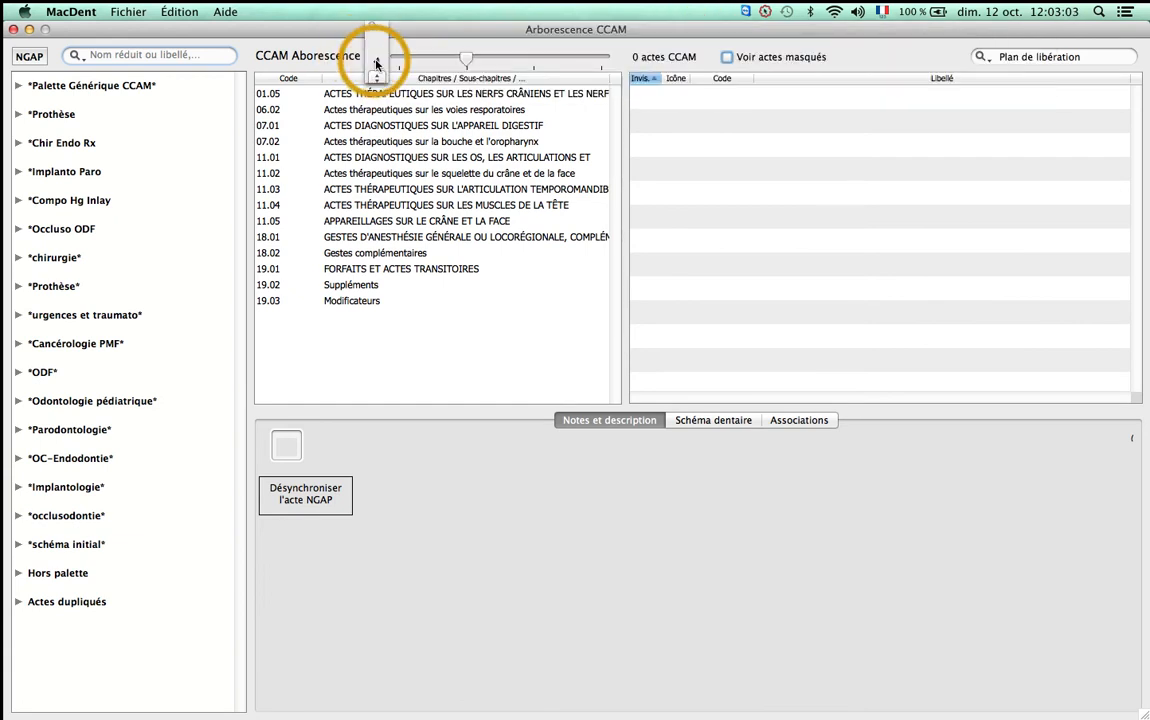
{"action": "left_click", "coordinate": [1099, 56]}
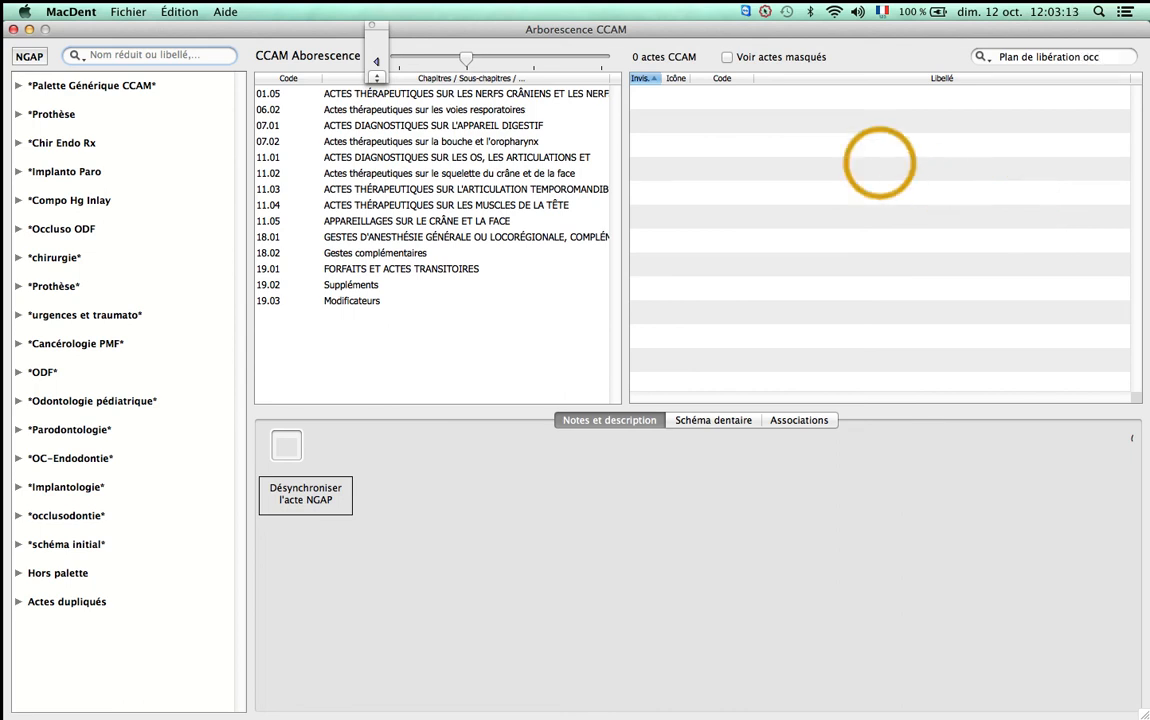
{"action": "left_click", "coordinate": [727, 58]}
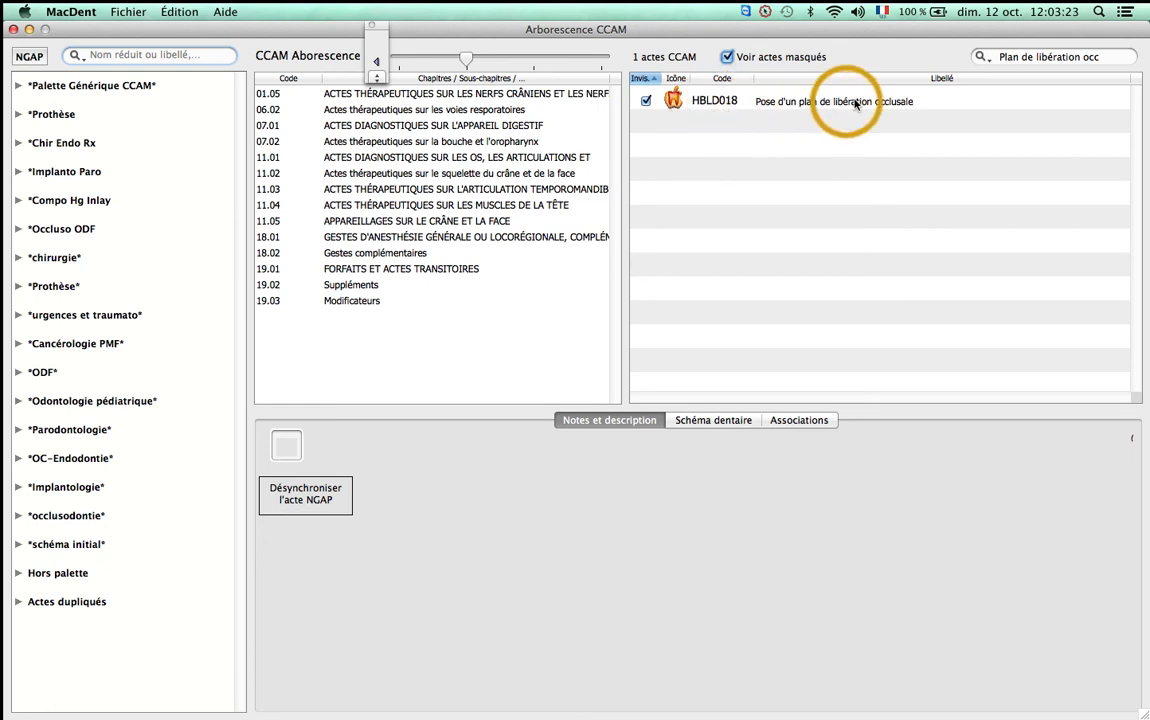
{"action": "left_click", "coordinate": [894, 102]}
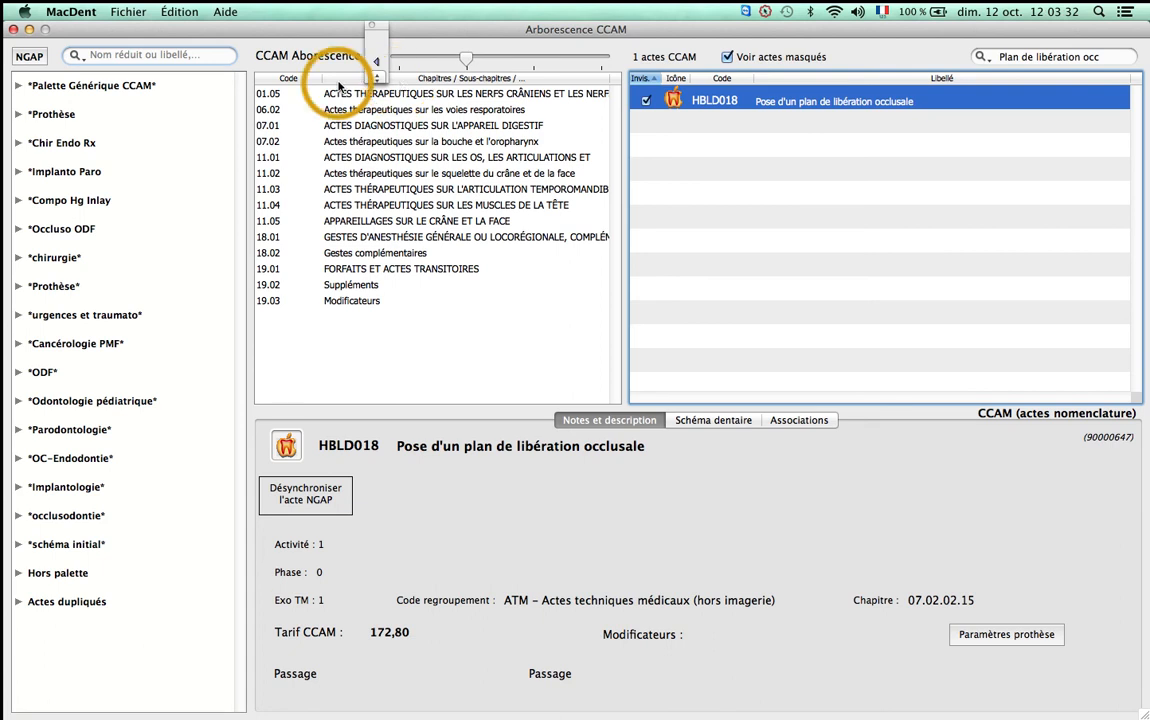
Link the Occluso act Surguid Ant Mastic Lat (NC) of *Palette Générique CCAM* to HBLD018 on its Adulte tariff line, without duplicating the act
{"action": "left_click", "coordinate": [17, 86]}
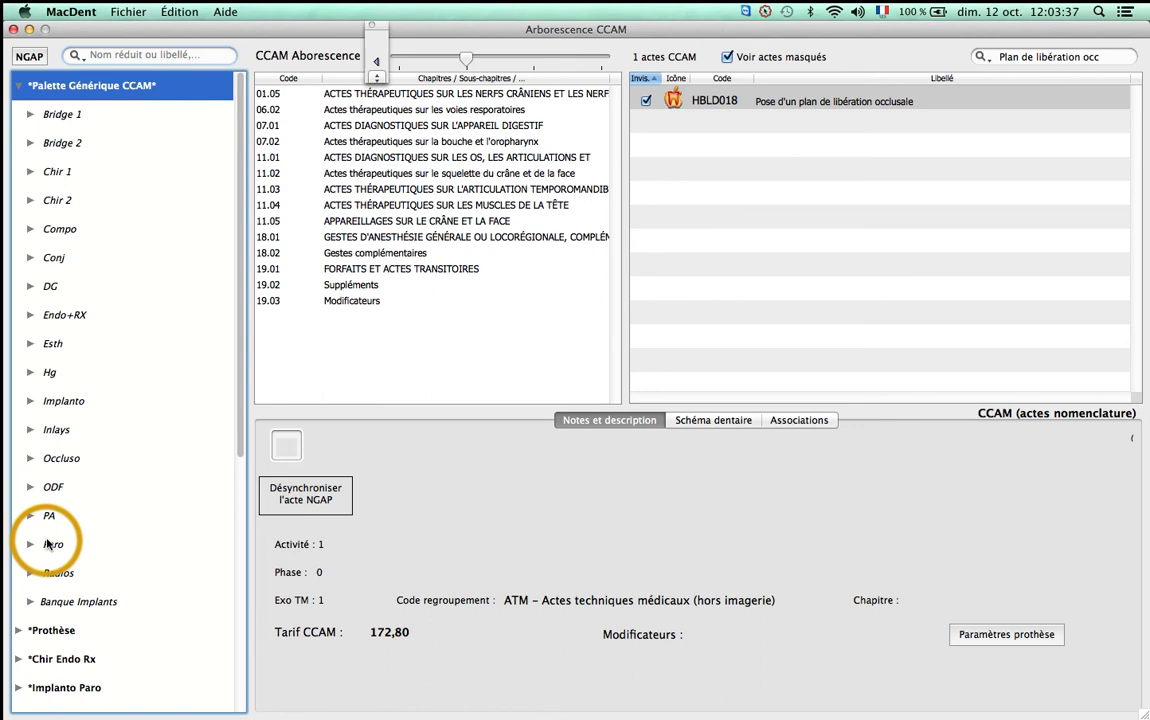
{"action": "left_click", "coordinate": [24, 459]}
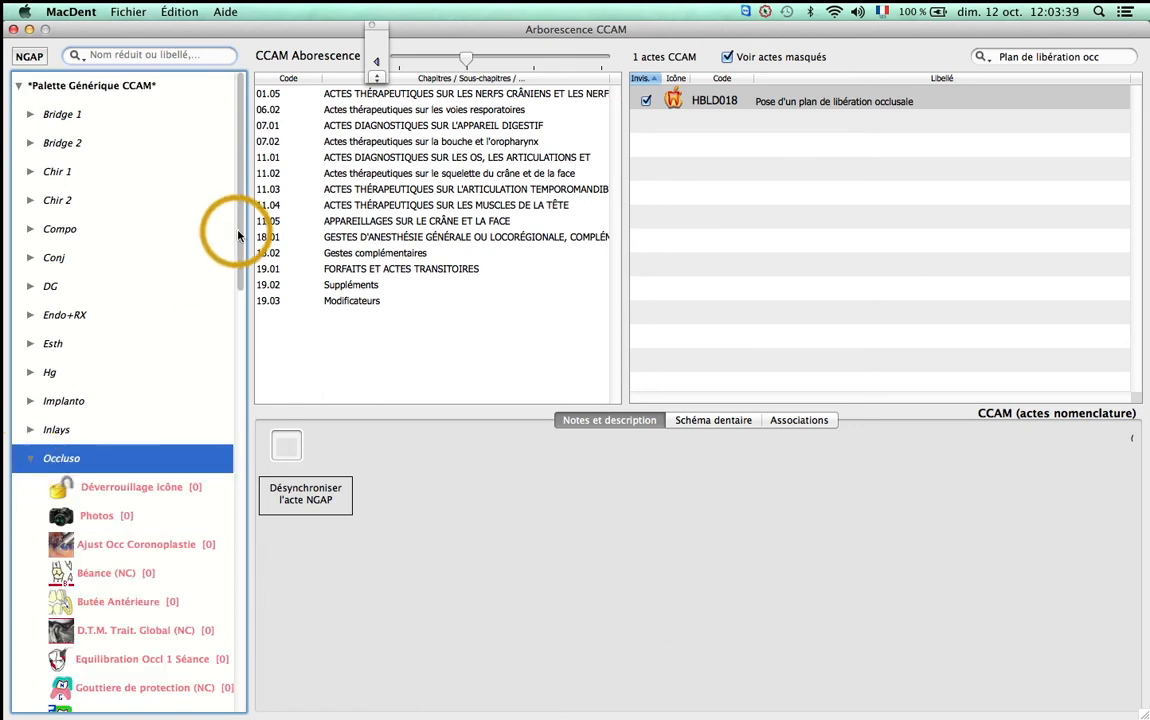
{"action": "left_click_drag", "start_coordinate": [240, 236], "coordinate": [244, 419]}
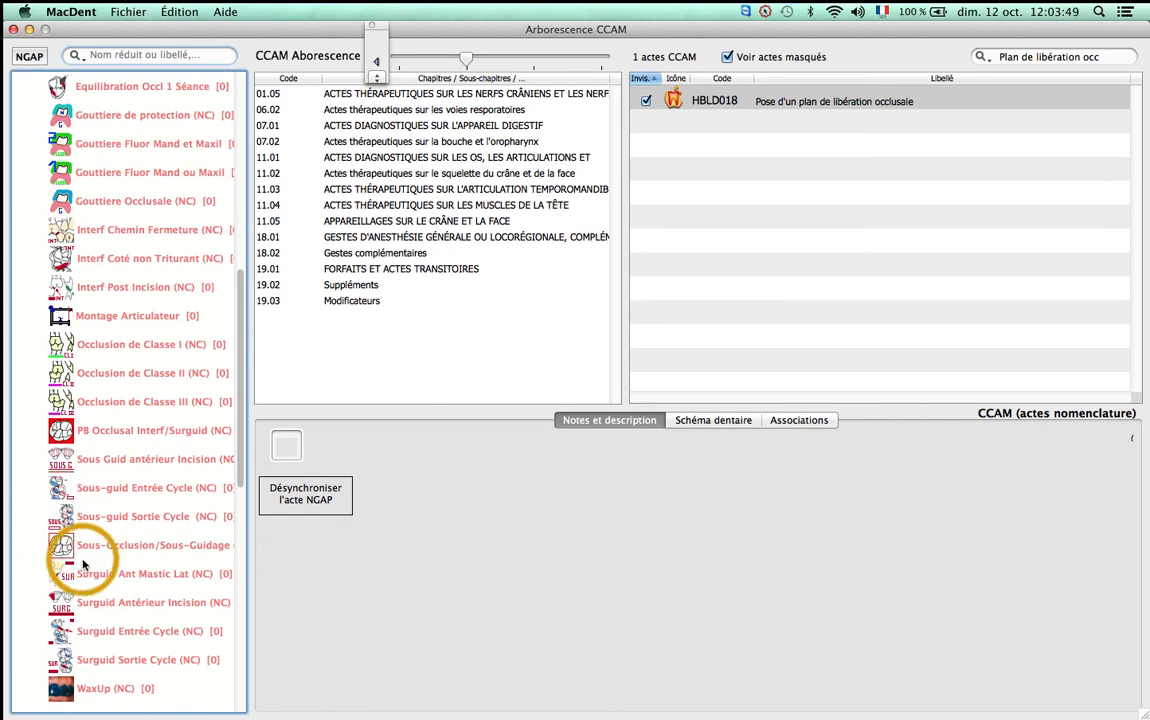
{"action": "left_click", "coordinate": [133, 575]}
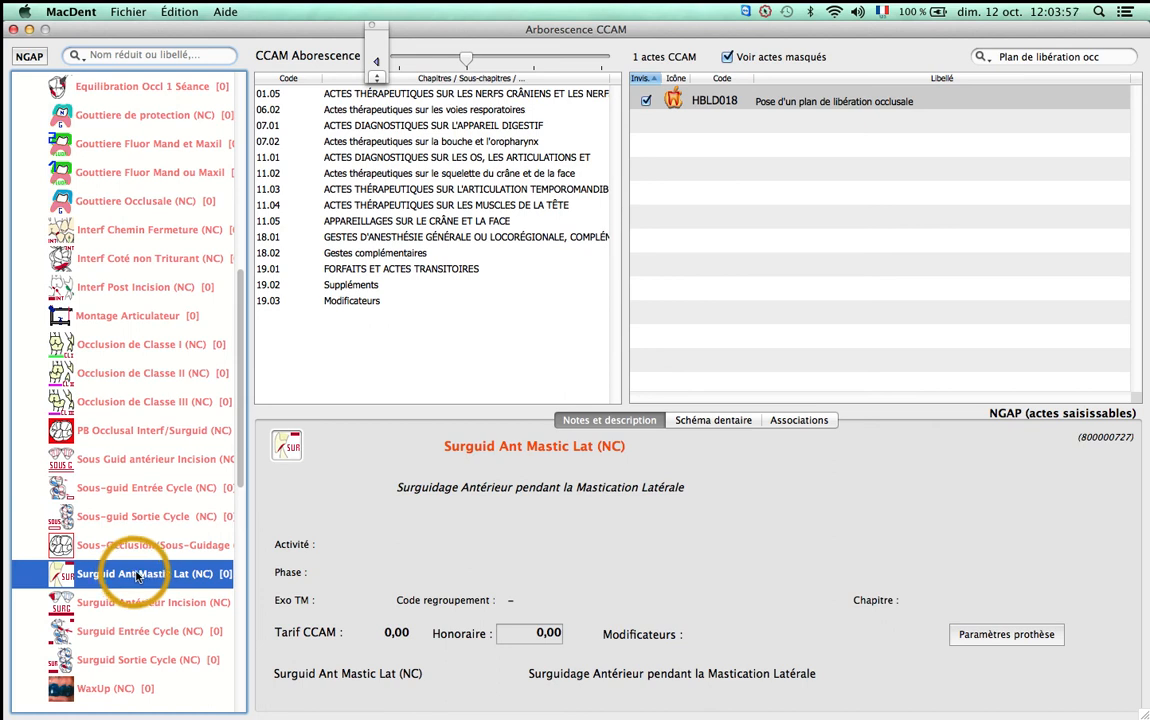
{"action": "double_click", "coordinate": [137, 577]}
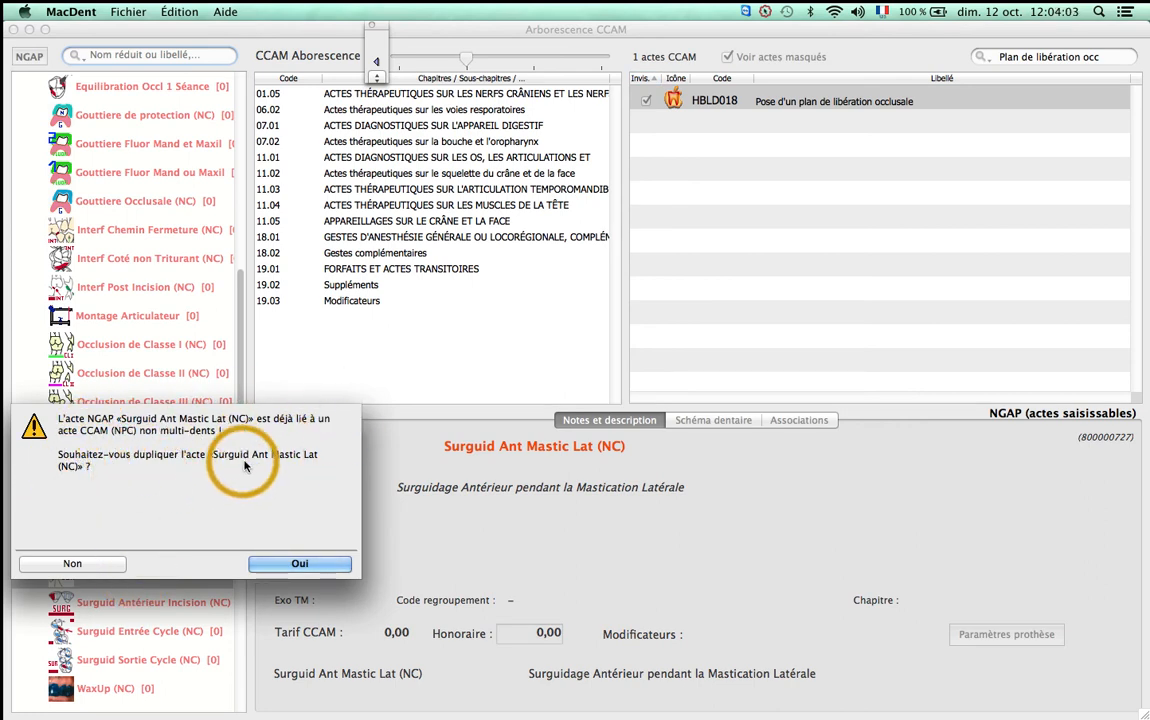
{"action": "left_click", "coordinate": [88, 568]}
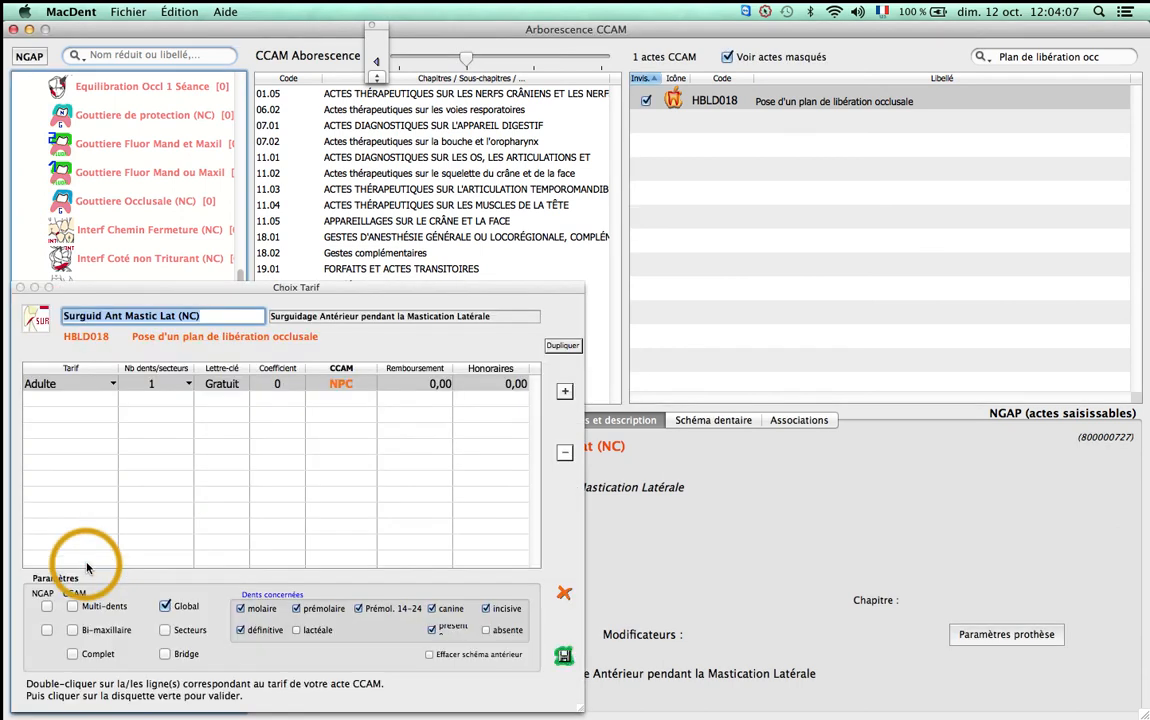
{"action": "left_click", "coordinate": [361, 386]}
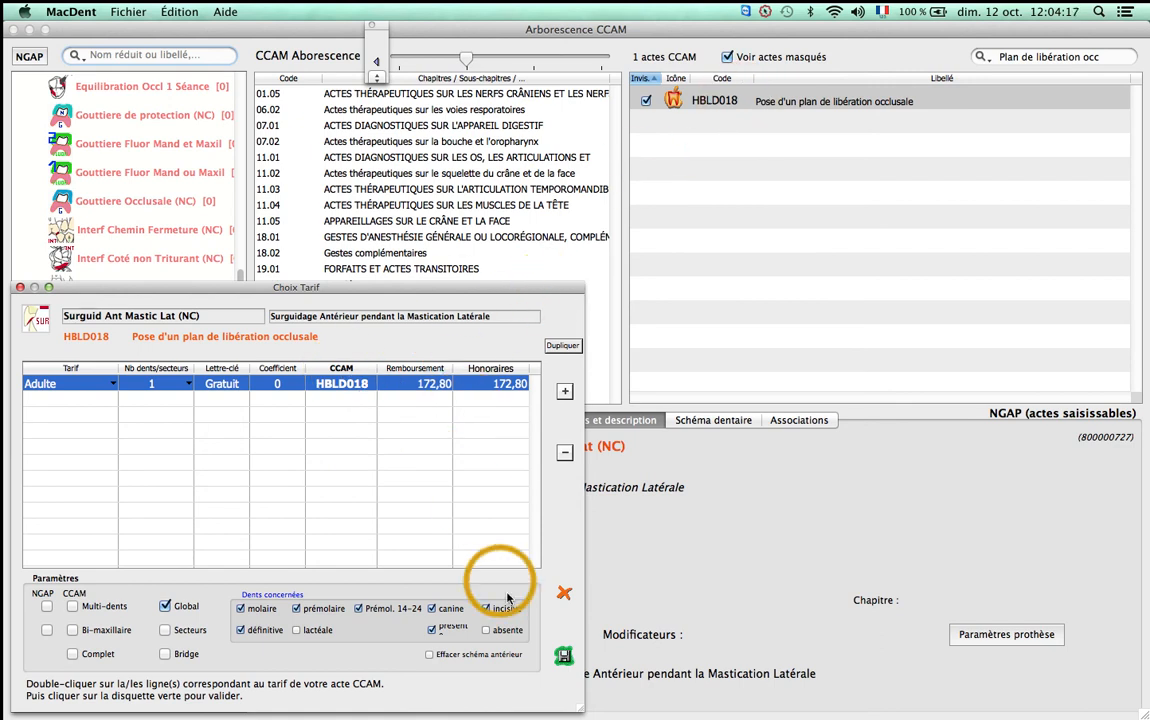
{"action": "left_click", "coordinate": [563, 657]}
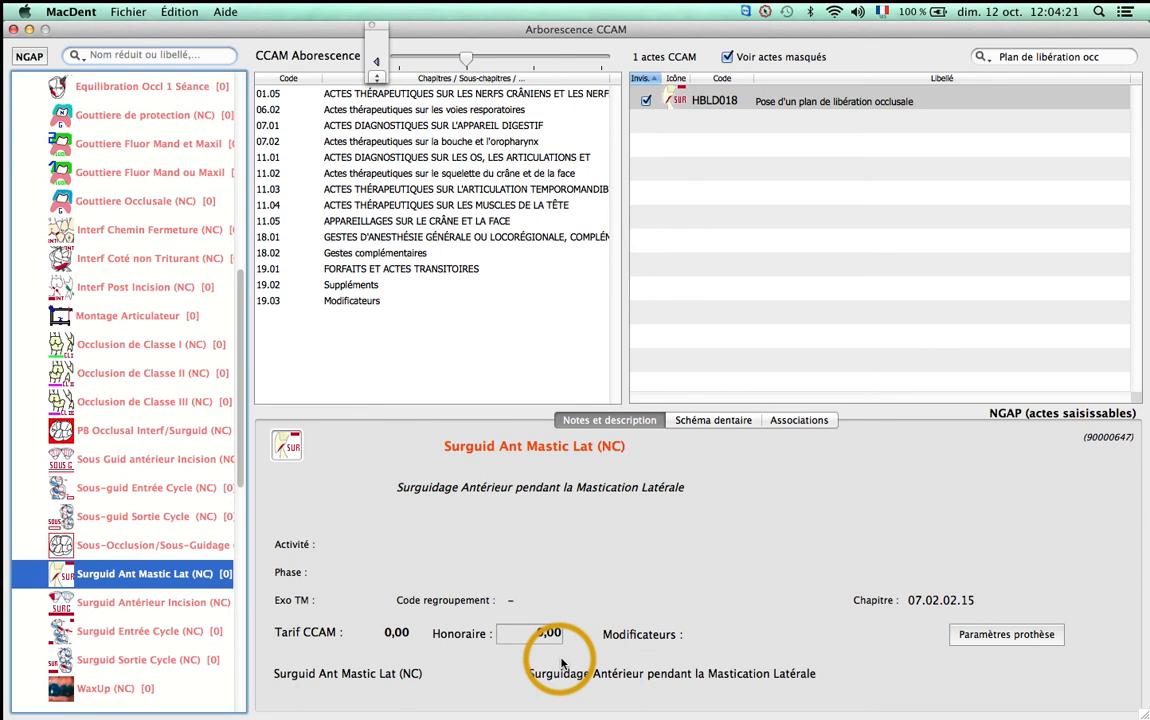
Check HBLD018 and the linked act Surguid Ant Mastic Lat (NC), including its dental diagram, and collapse the NGAP list
{"action": "left_click", "coordinate": [738, 102]}
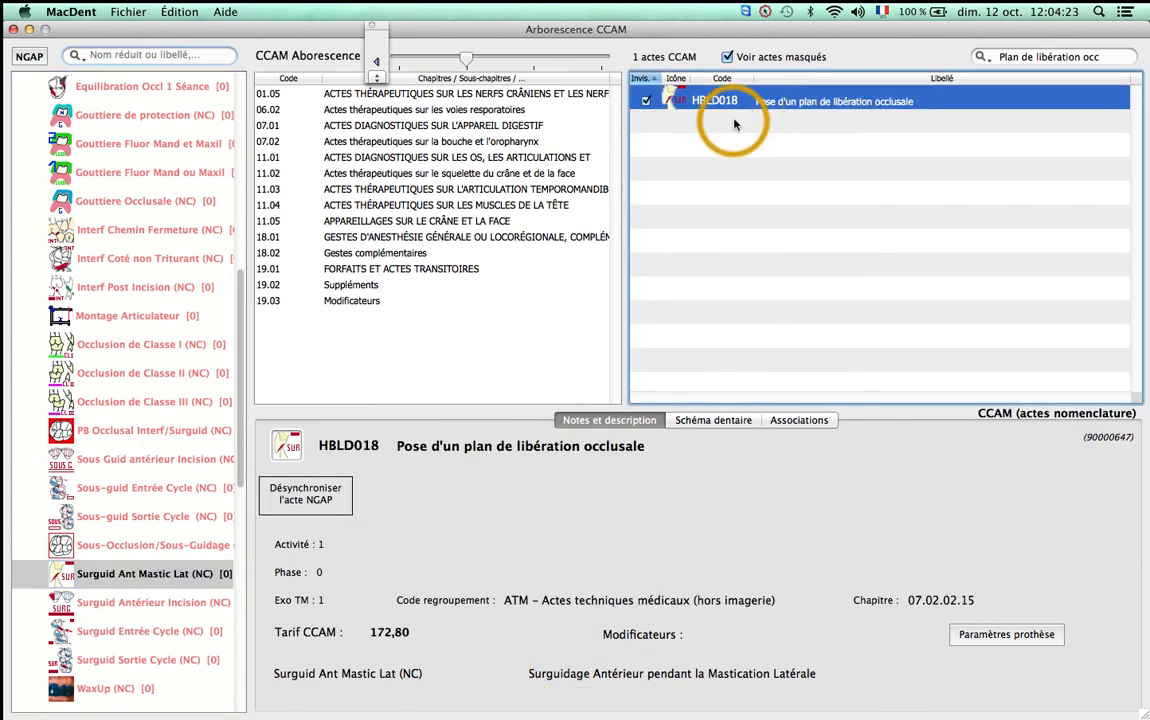
{"action": "left_click", "coordinate": [152, 572]}
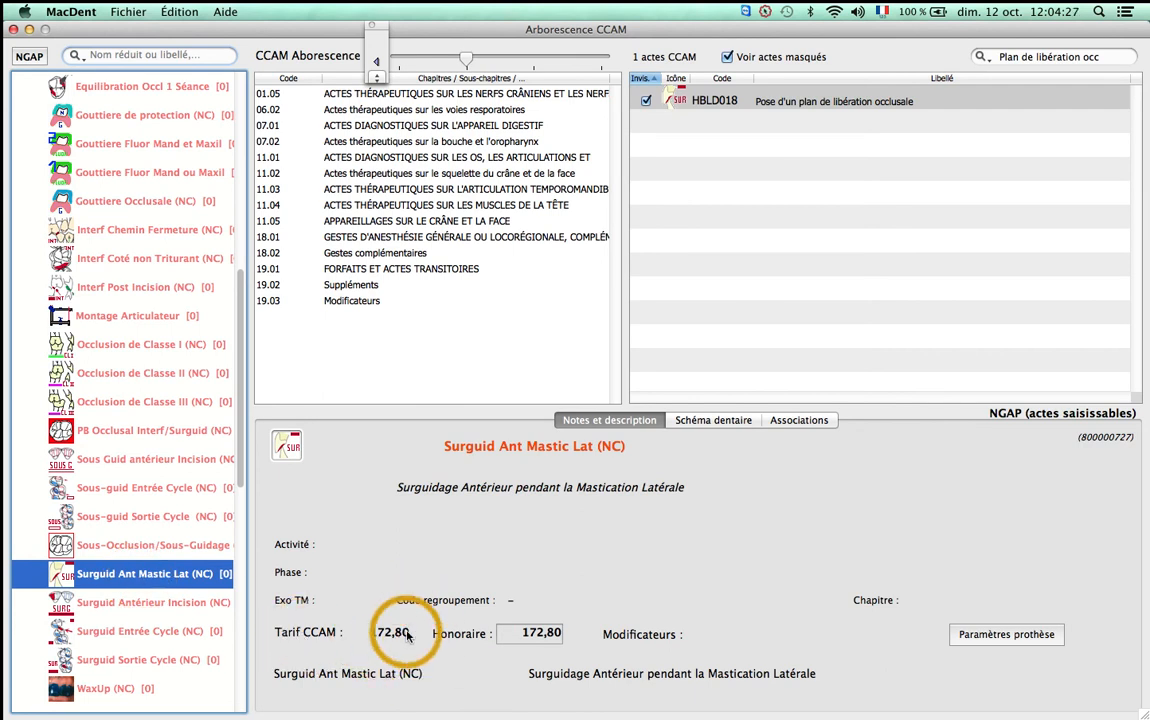
{"action": "left_click", "coordinate": [702, 424]}
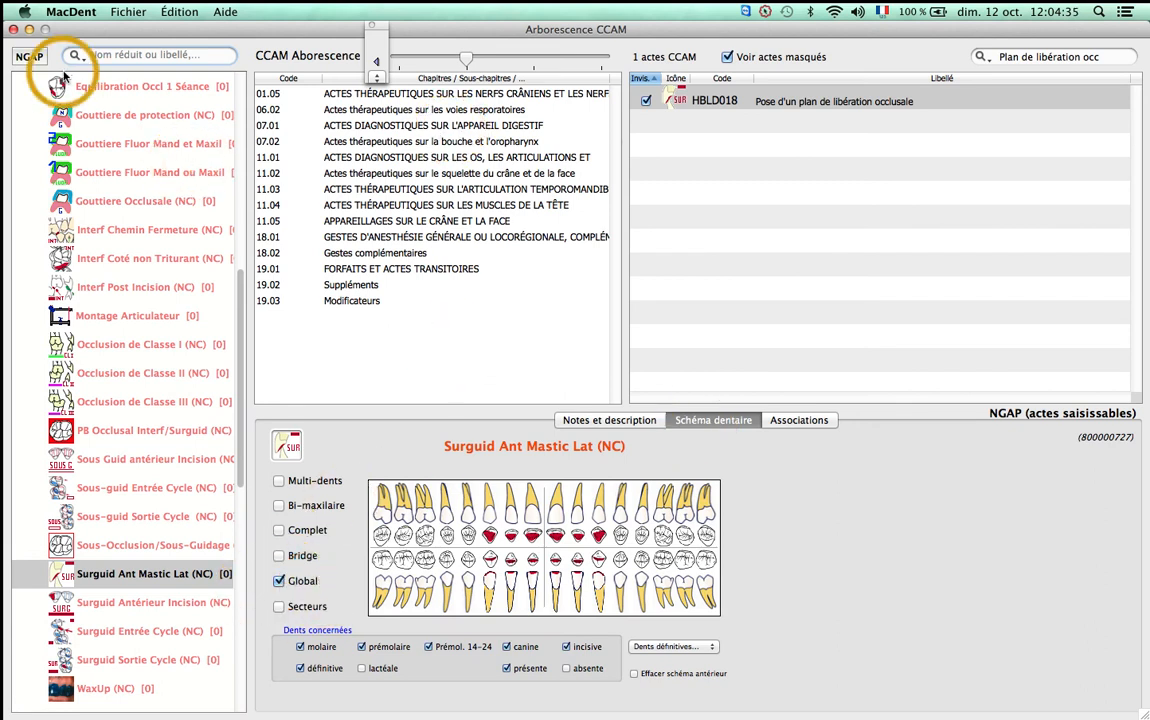
{"action": "left_click", "coordinate": [35, 58]}
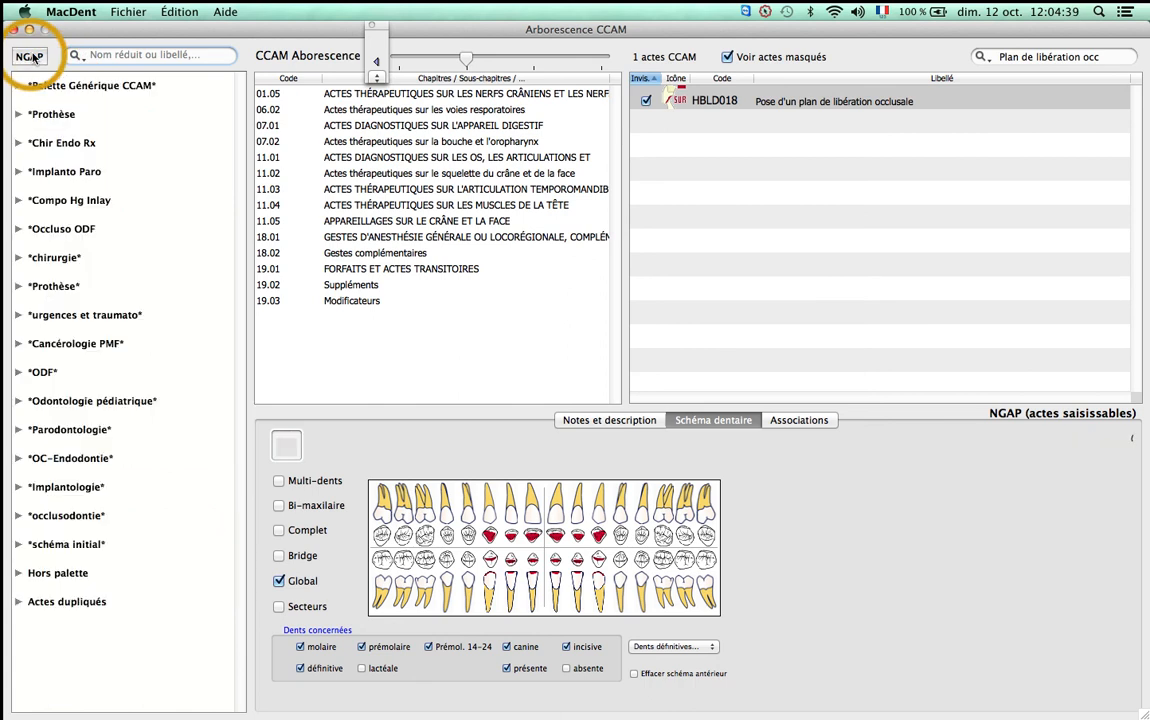
Open the act palette settings and examine the Occluso section of *Palette Générique CCAM* to identify the act Surguid Ant Mastic Lat (NC)
{"action": "left_click", "coordinate": [377, 63]}
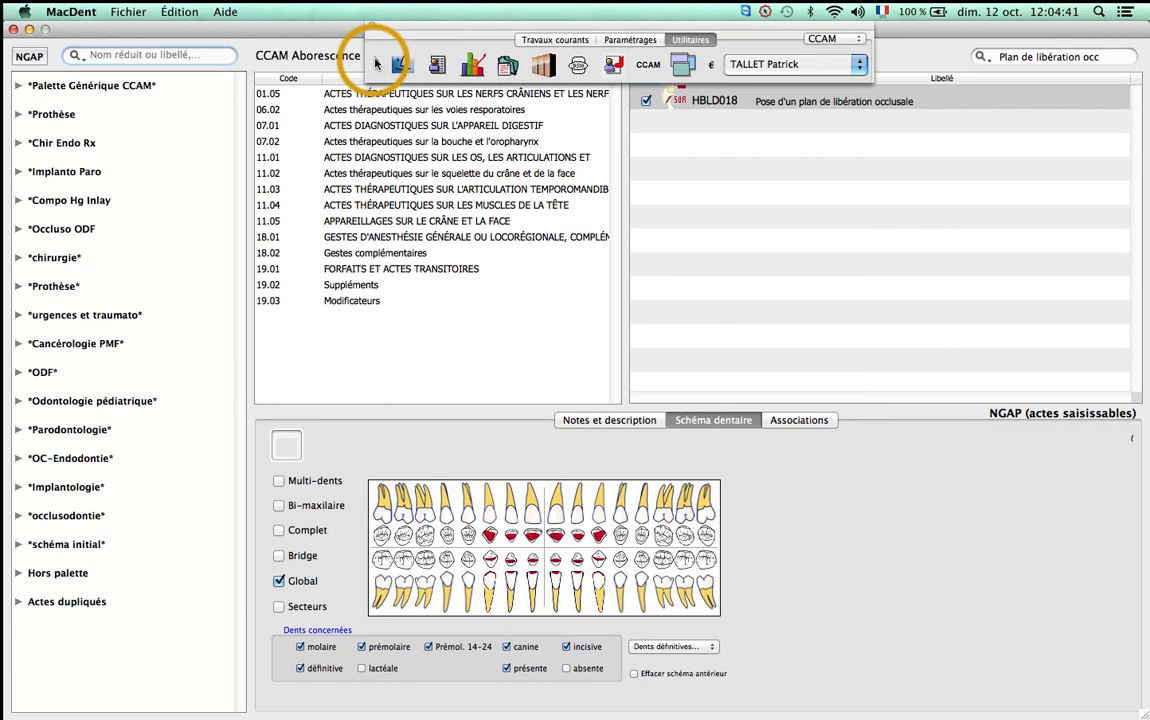
{"action": "left_click", "coordinate": [631, 41]}
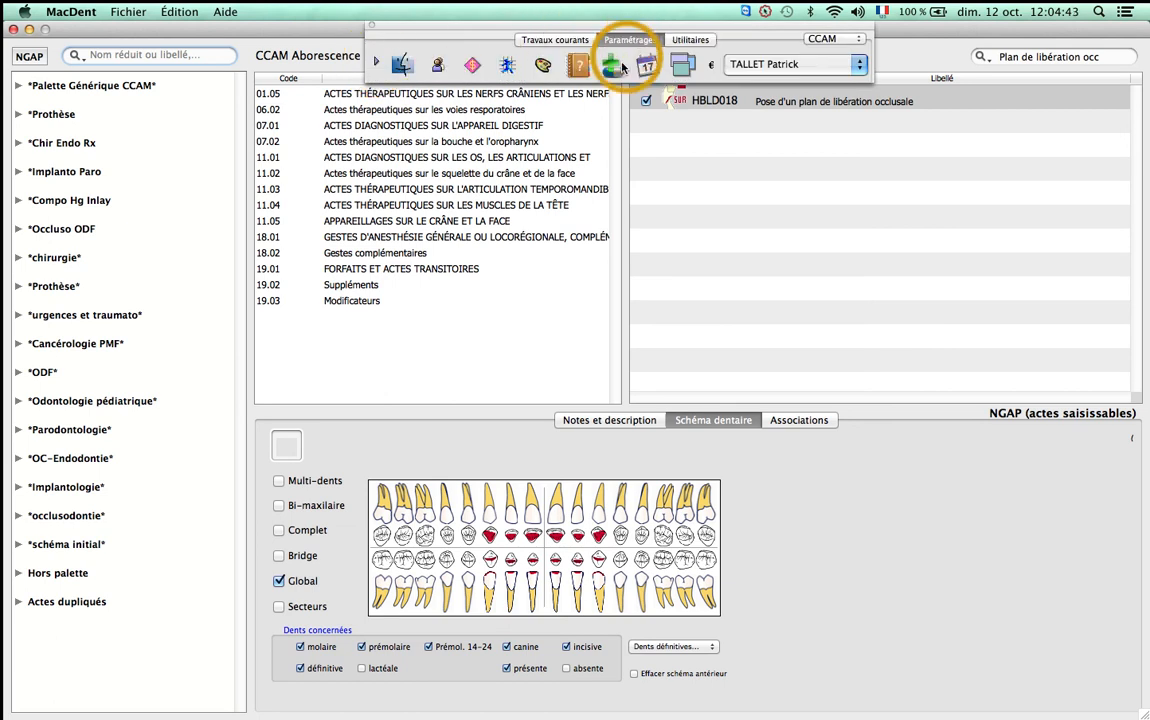
{"action": "left_click", "coordinate": [544, 67]}
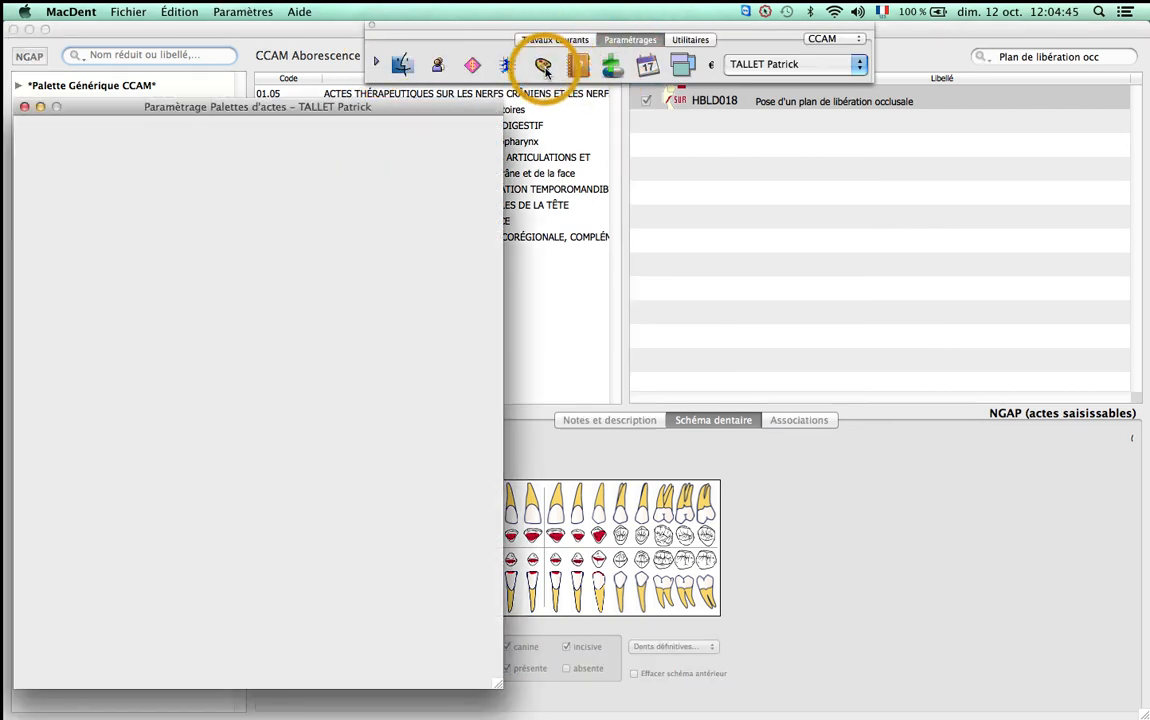
{"action": "left_click_drag", "start_coordinate": [430, 105], "coordinate": [737, 99]}
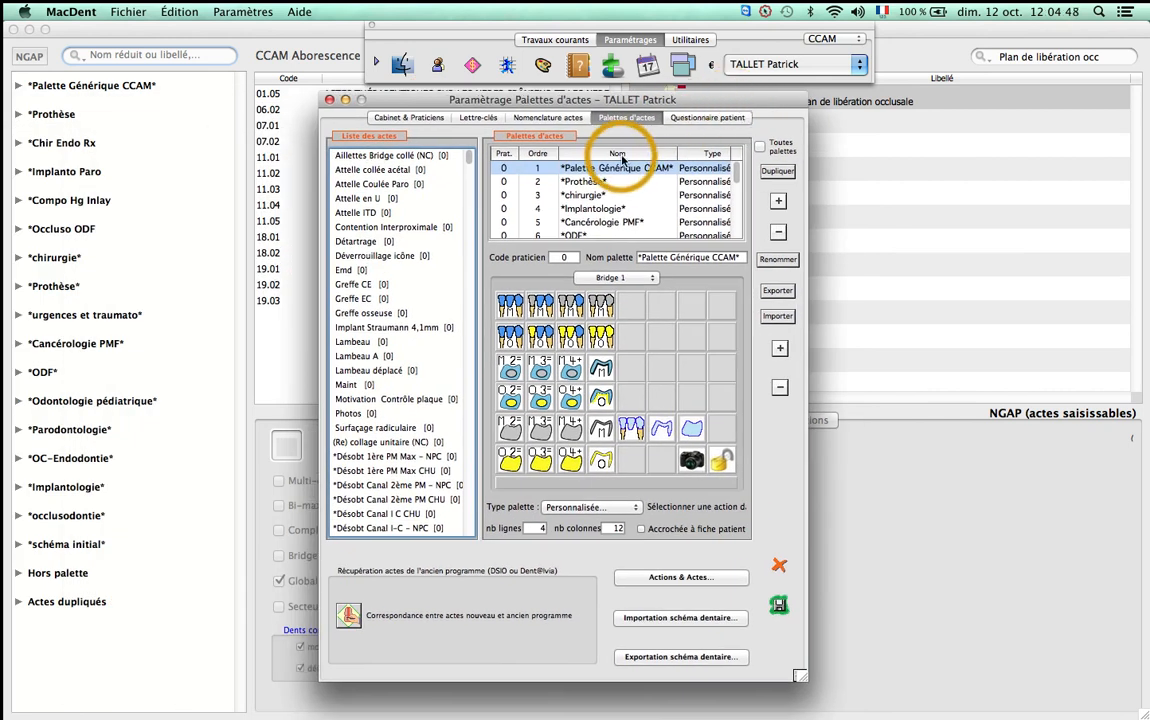
{"action": "left_click", "coordinate": [624, 279]}
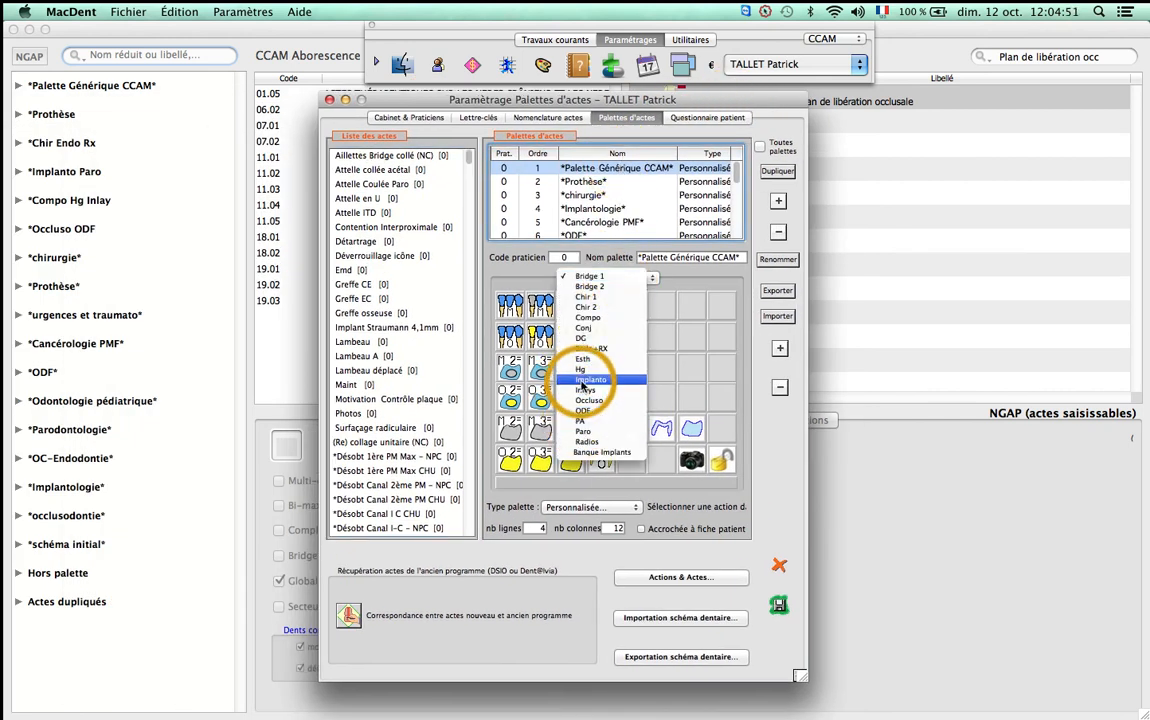
{"action": "left_click", "coordinate": [588, 401]}
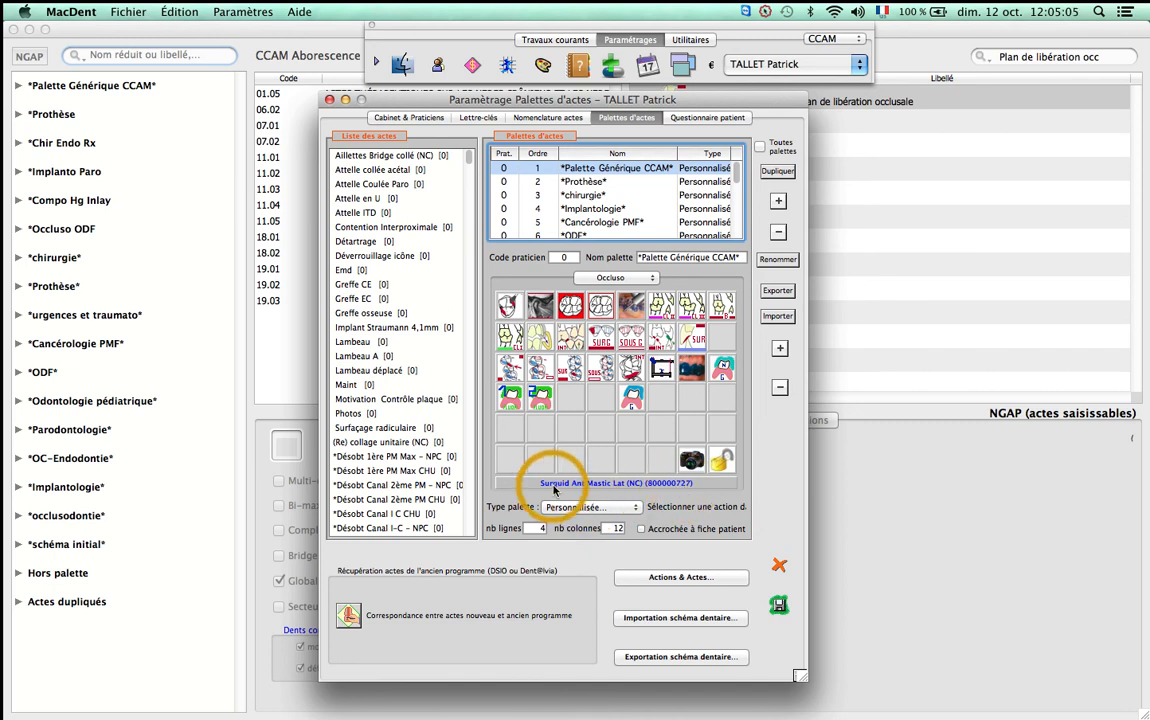
Filter the act nomenclature to Actes avec rapprochement CCAM and search it for "surguid"
{"action": "left_click", "coordinate": [548, 118]}
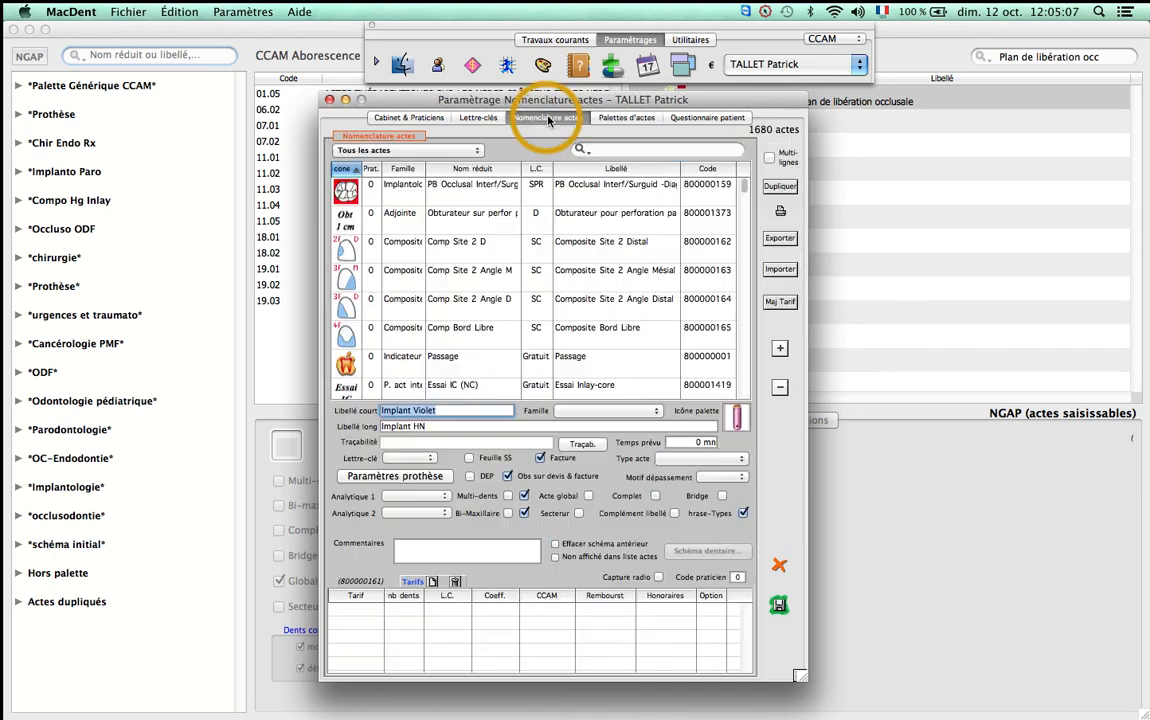
{"action": "left_click", "coordinate": [408, 150]}
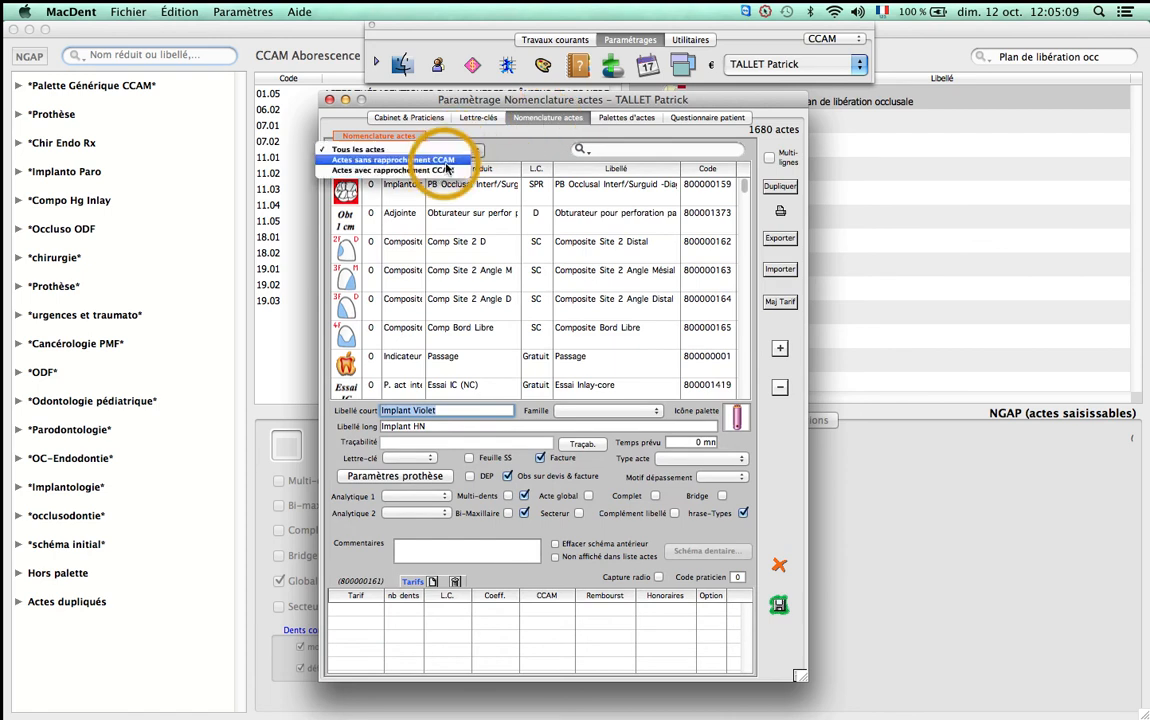
{"action": "left_click", "coordinate": [444, 172]}
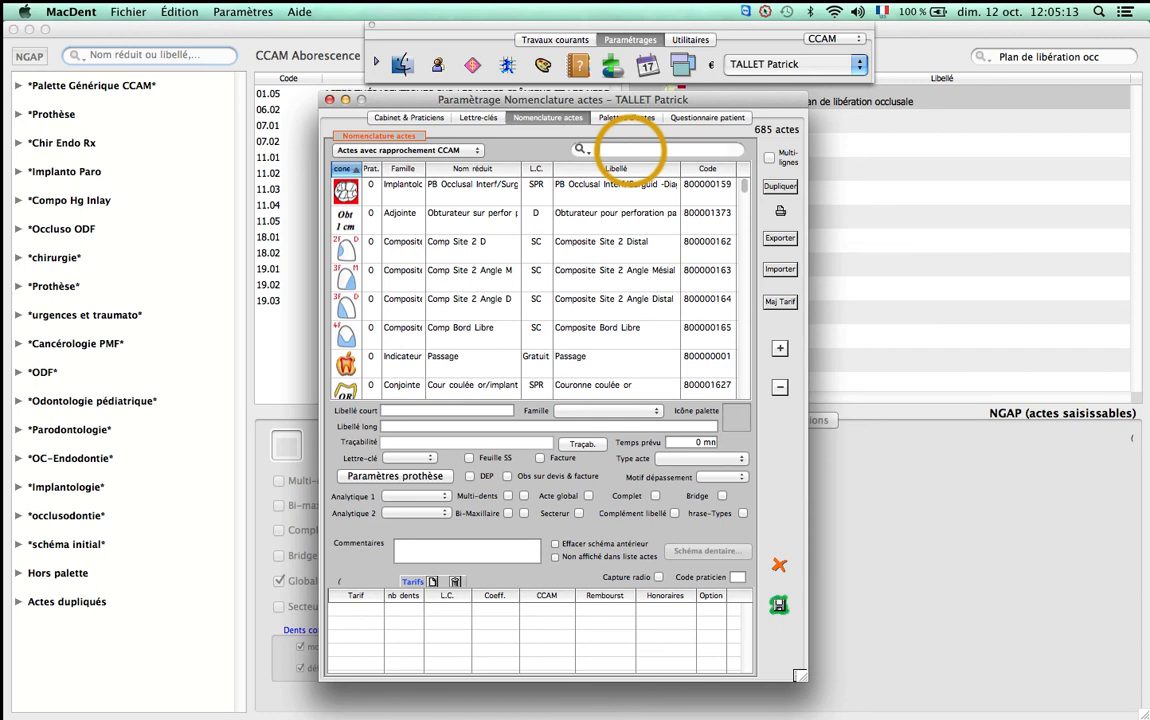
{"action": "left_click", "coordinate": [631, 150]}
{"action": "type", "text": "surguid"}
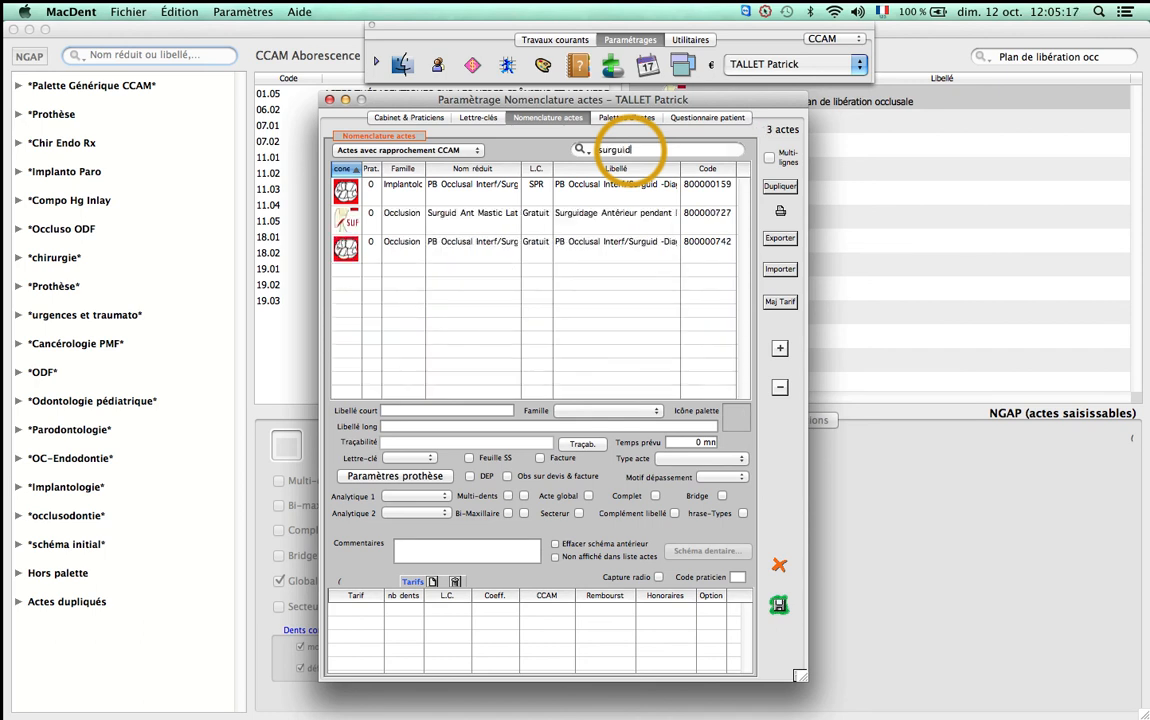
Enable Feuille SS for the act Surguid Ant Mastic Lat (NC), save it and close the nomenclature settings
{"action": "left_click", "coordinate": [600, 220]}
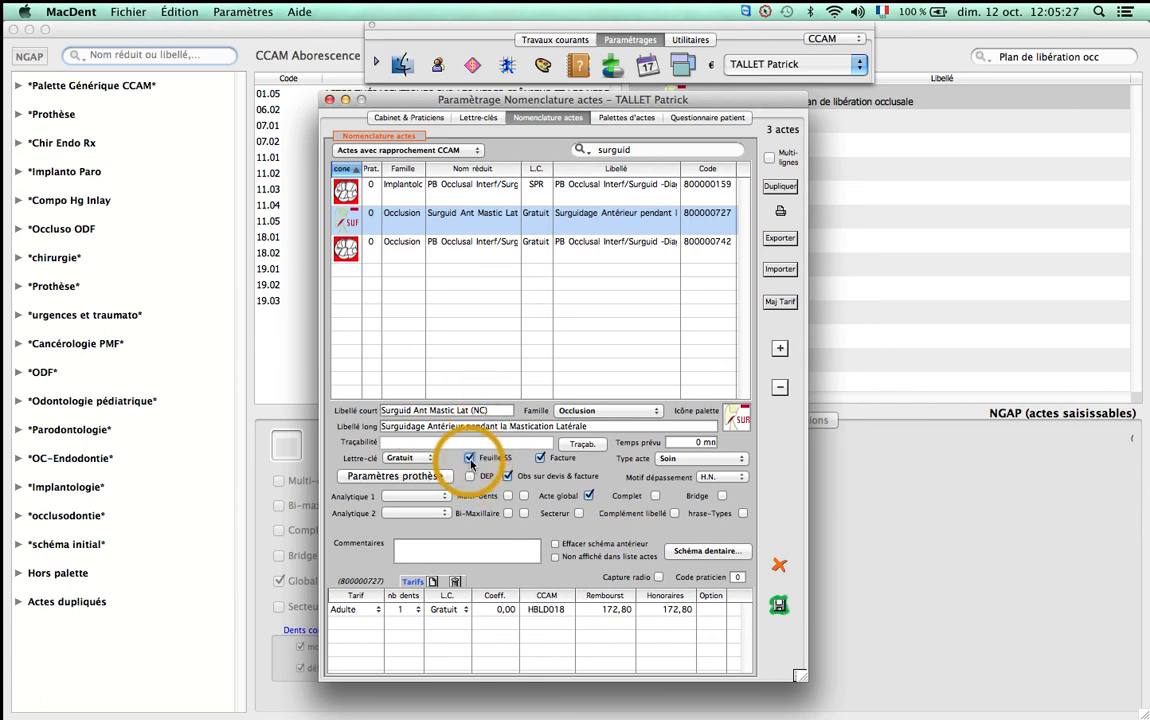
{"action": "left_click", "coordinate": [778, 607]}
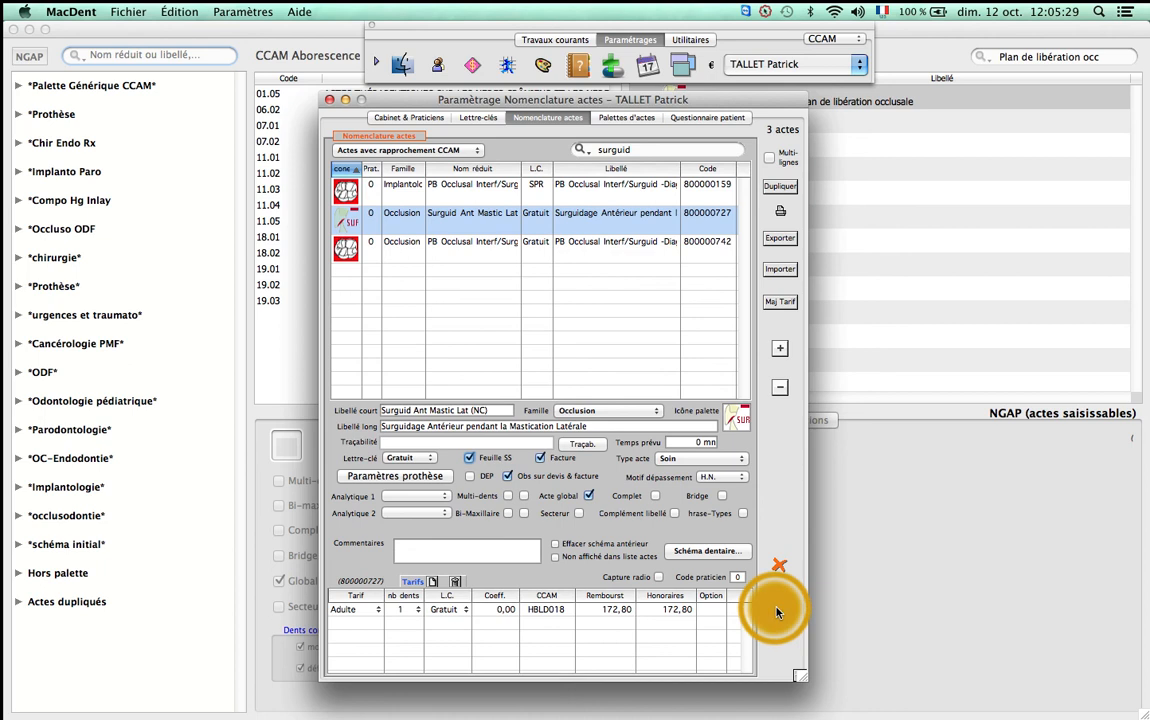
{"action": "left_click", "coordinate": [779, 565]}
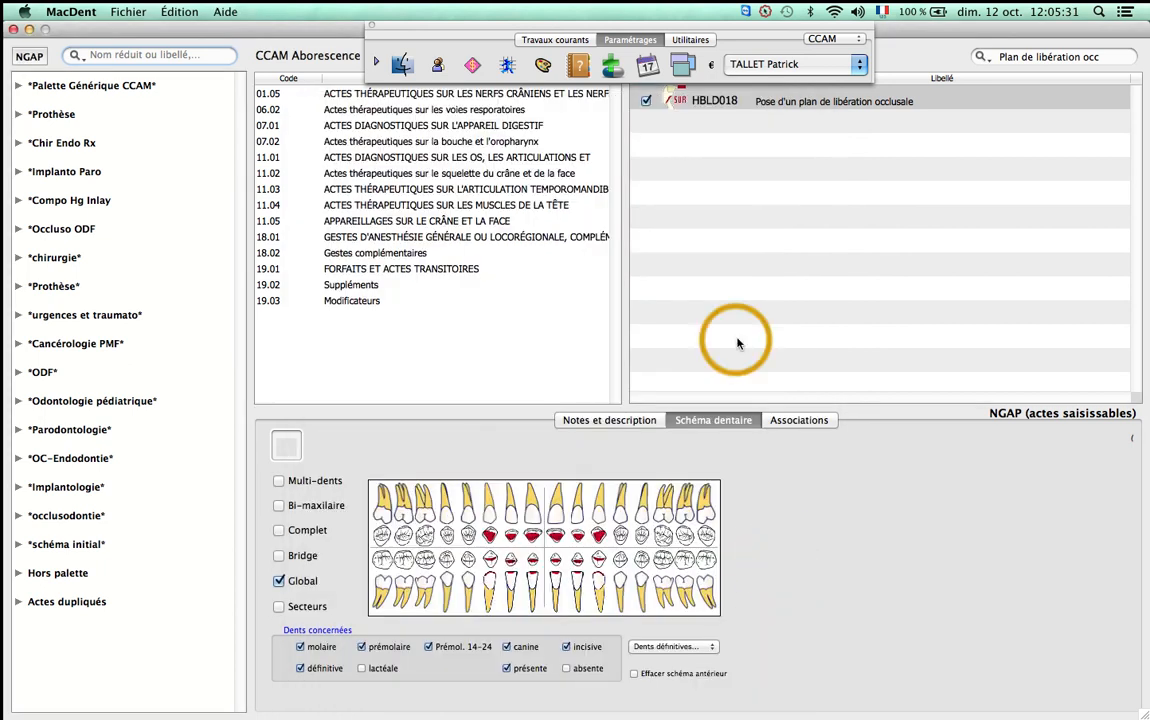
Record the global Occluso act Surguid Ant Mastic Lat (NC) in the patient's dental chart and check its details
{"action": "left_click", "coordinate": [683, 66]}
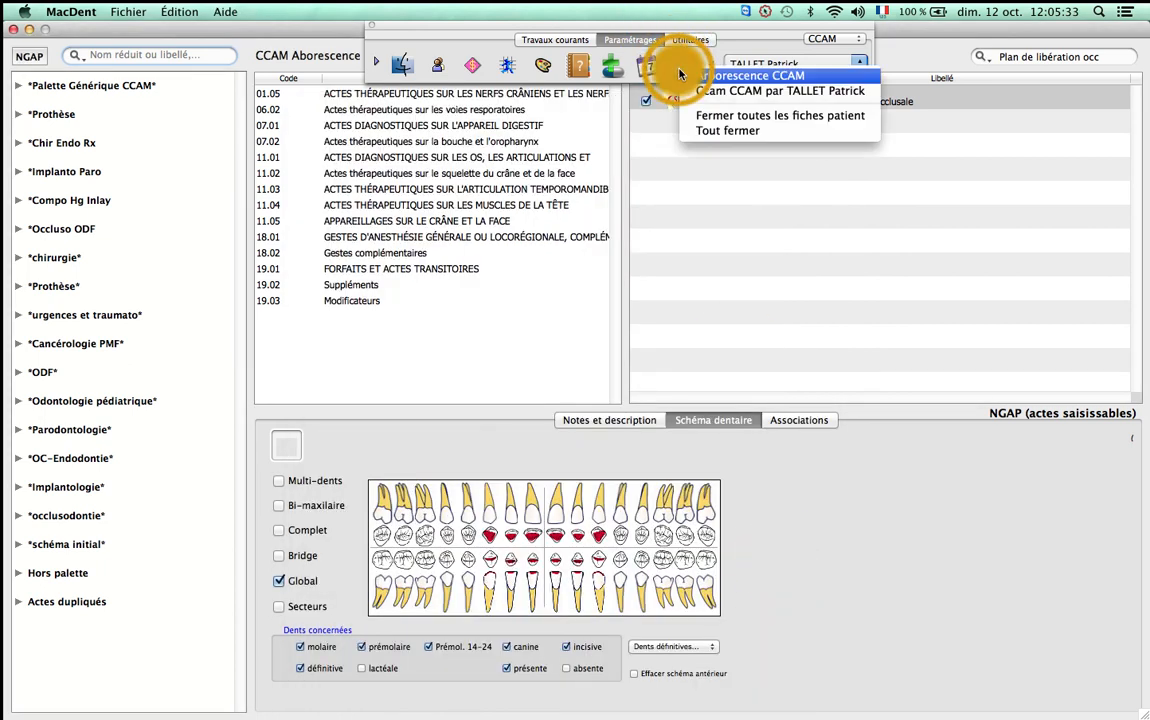
{"action": "left_click", "coordinate": [707, 92]}
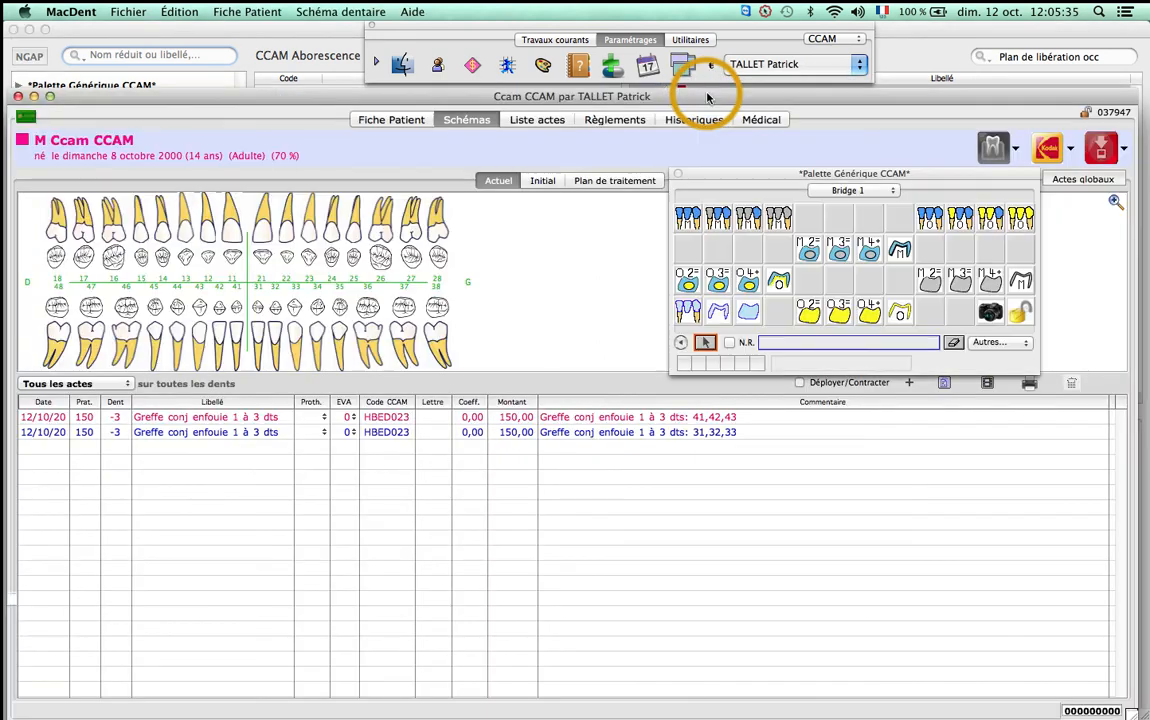
{"action": "left_click", "coordinate": [854, 193]}
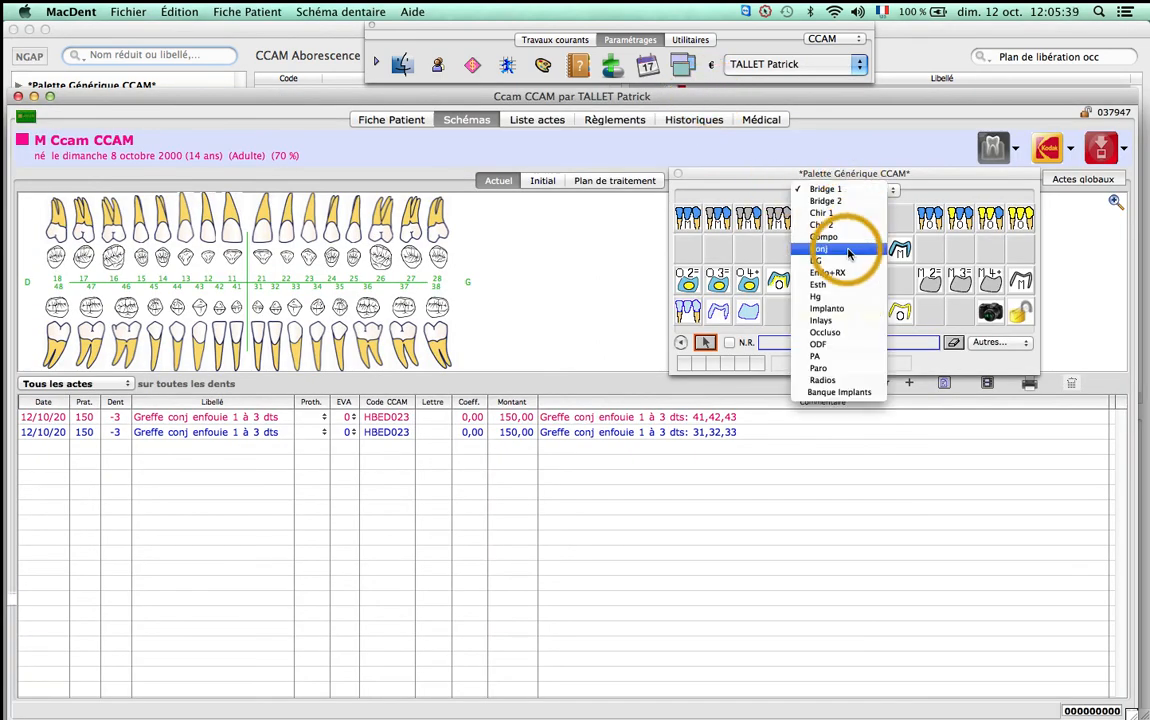
{"action": "left_click", "coordinate": [831, 333]}
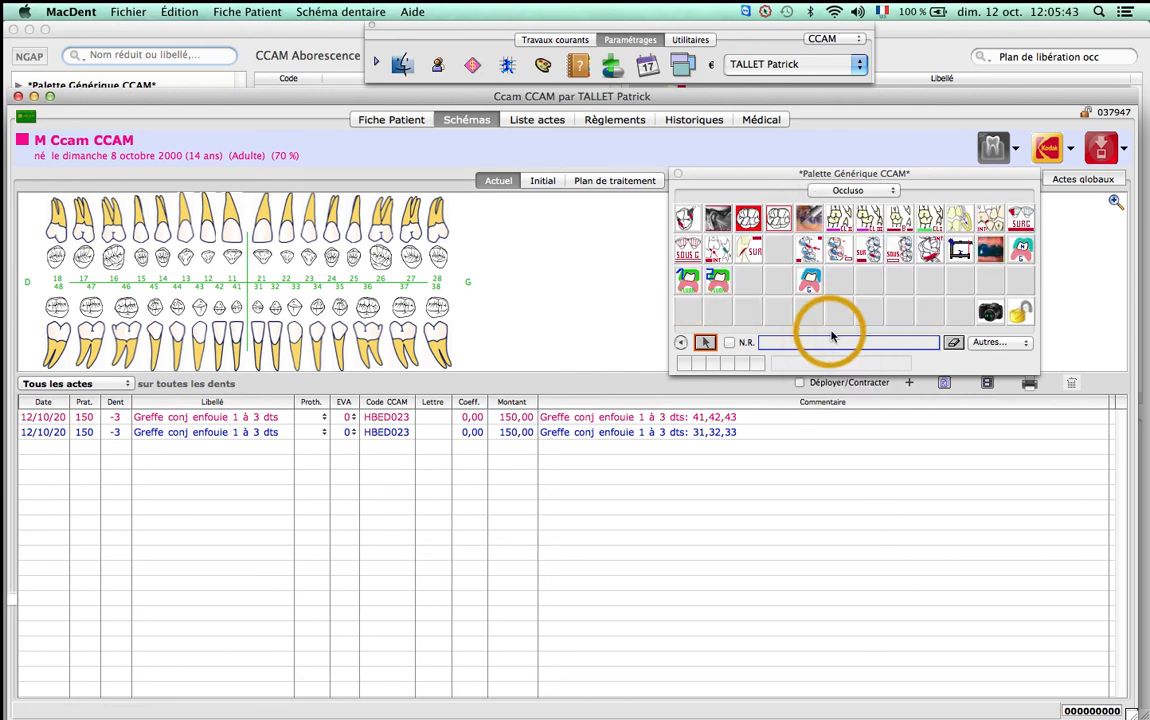
{"action": "left_click", "coordinate": [750, 250]}
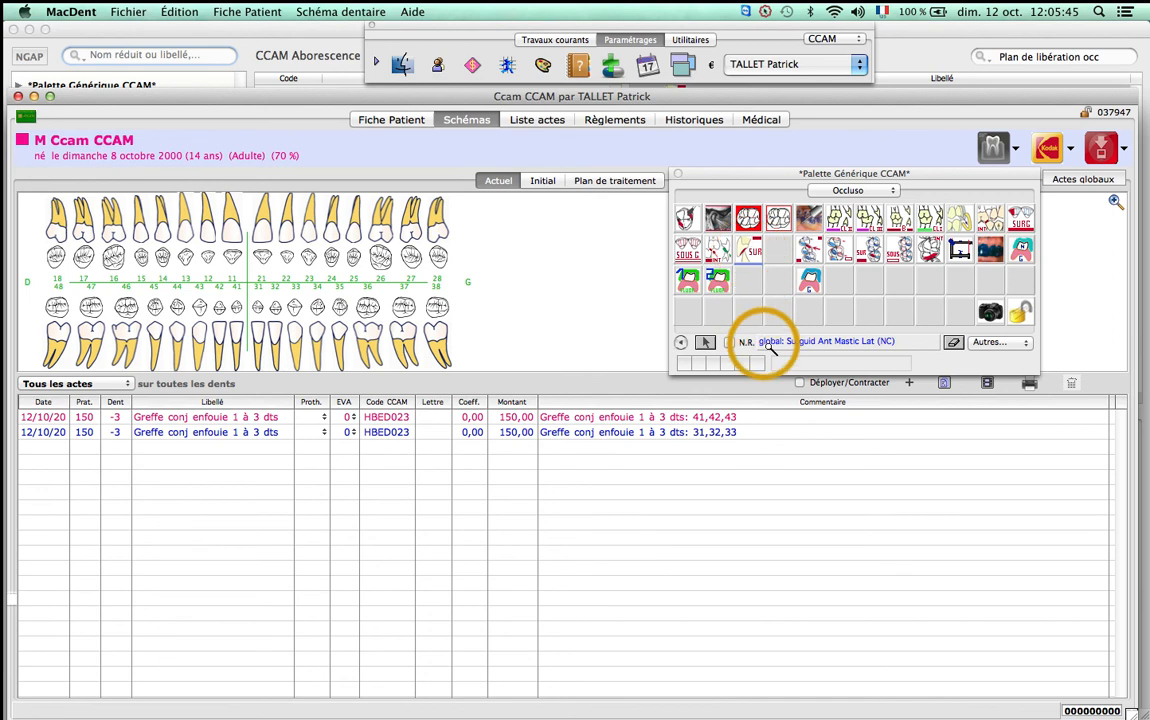
{"action": "left_click", "coordinate": [750, 253]}
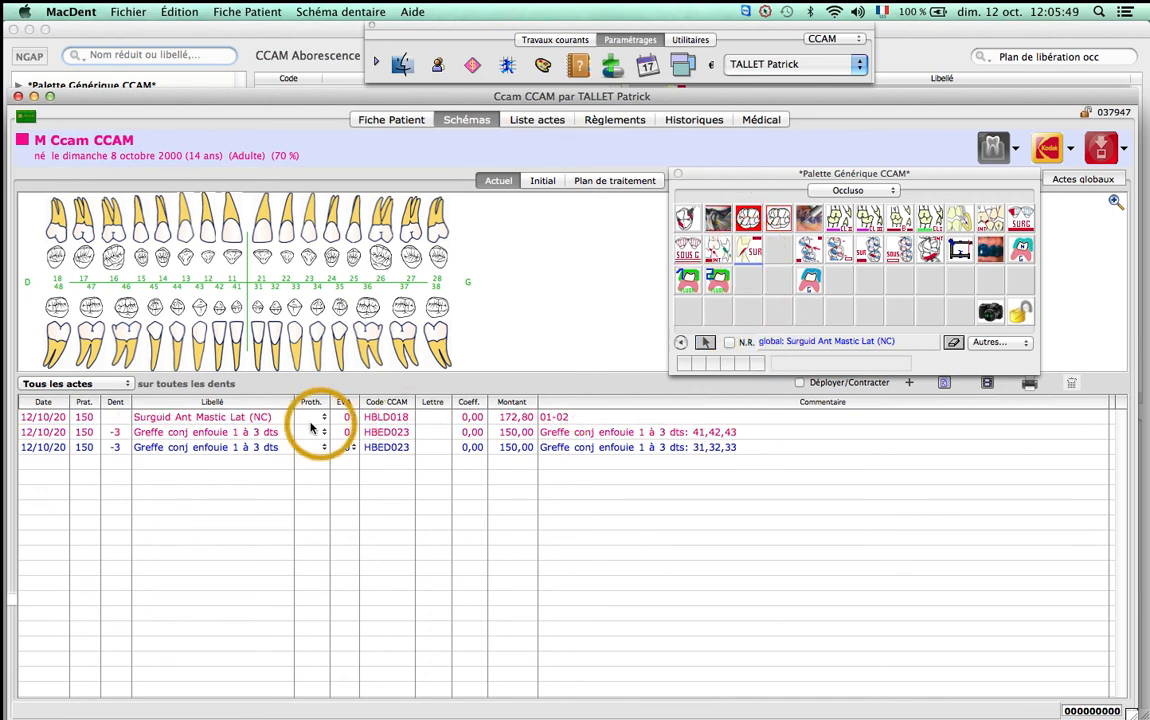
{"action": "double_click", "coordinate": [516, 419]}
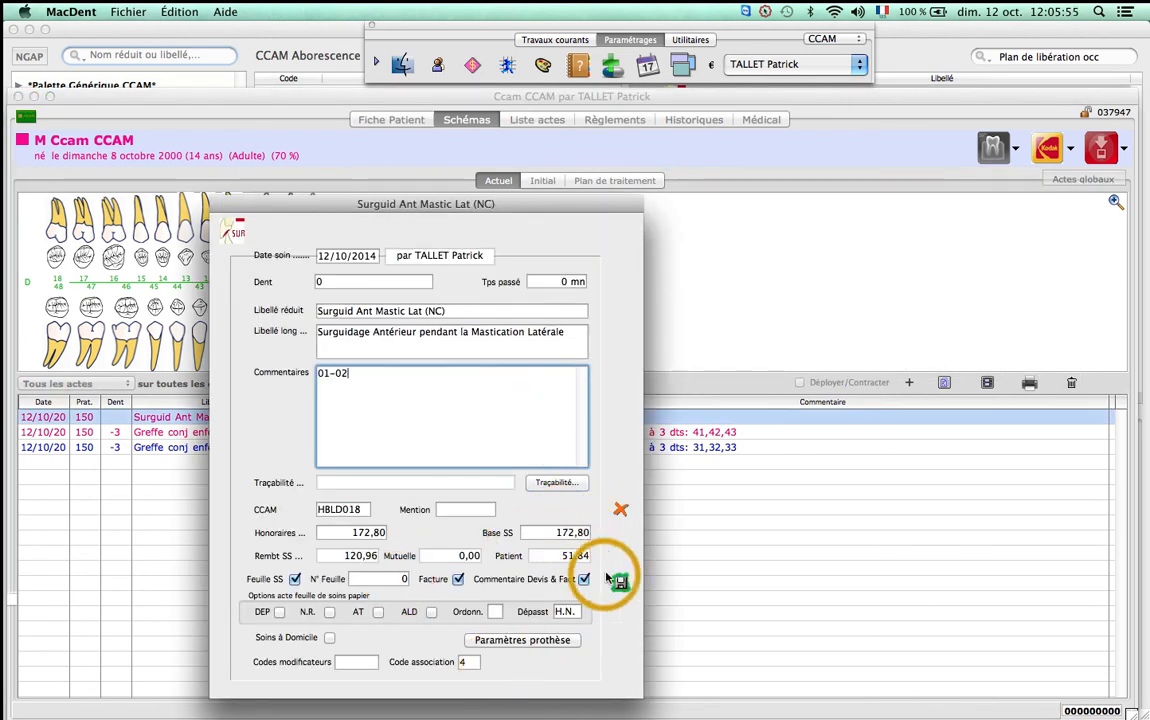
{"action": "left_click", "coordinate": [620, 511]}
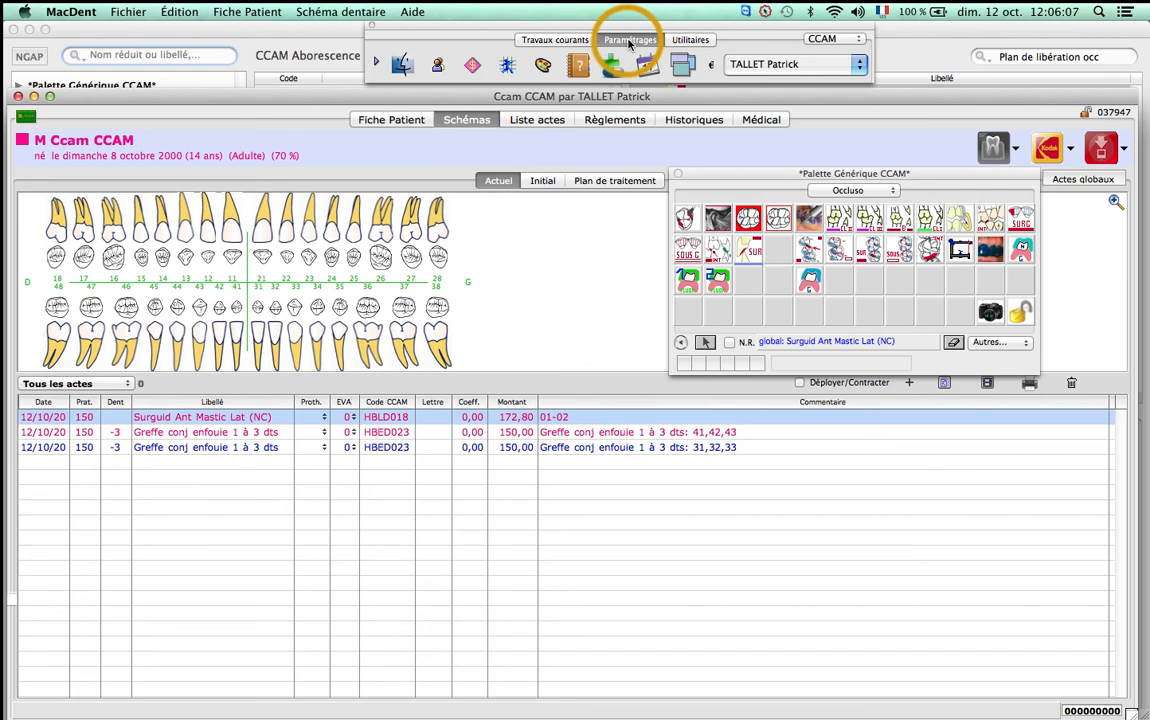
Reopen the act nomenclature, filter it to Actes avec rapprochement CCAM and search for "surgu"
{"action": "left_click", "coordinate": [509, 67]}
{"action": "left_click_drag", "start_coordinate": [463, 113], "coordinate": [686, 112]}
{"action": "left_click", "coordinate": [343, 157]}
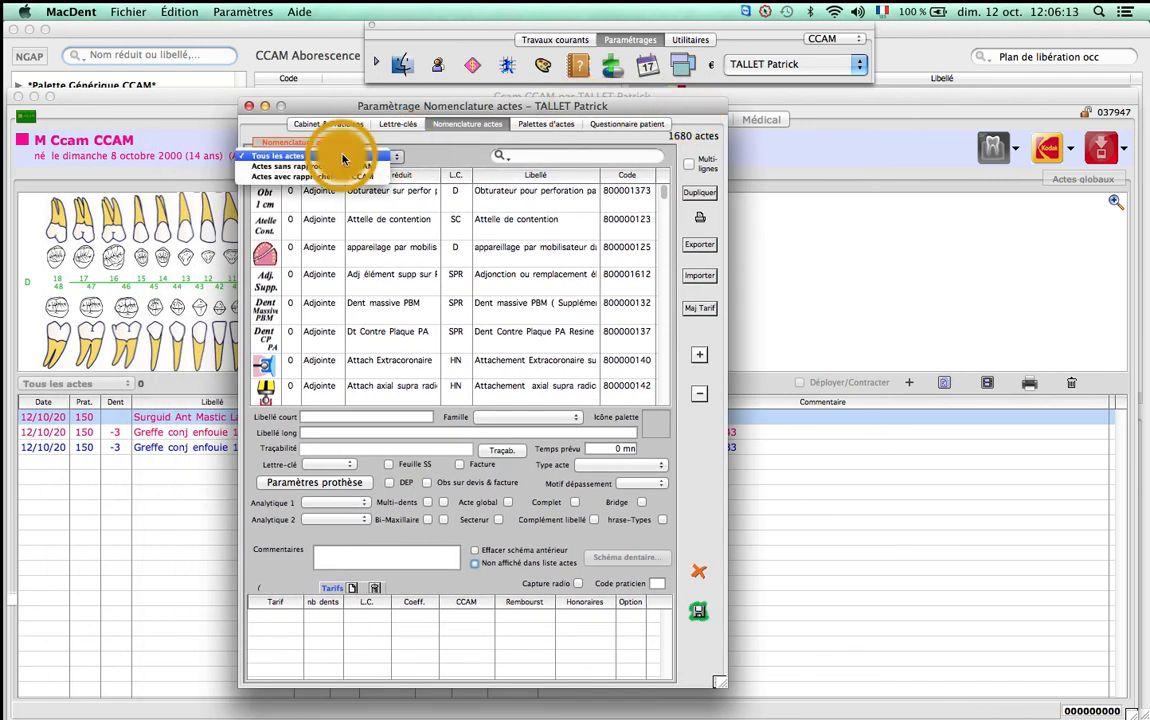
{"action": "left_click", "coordinate": [312, 176]}
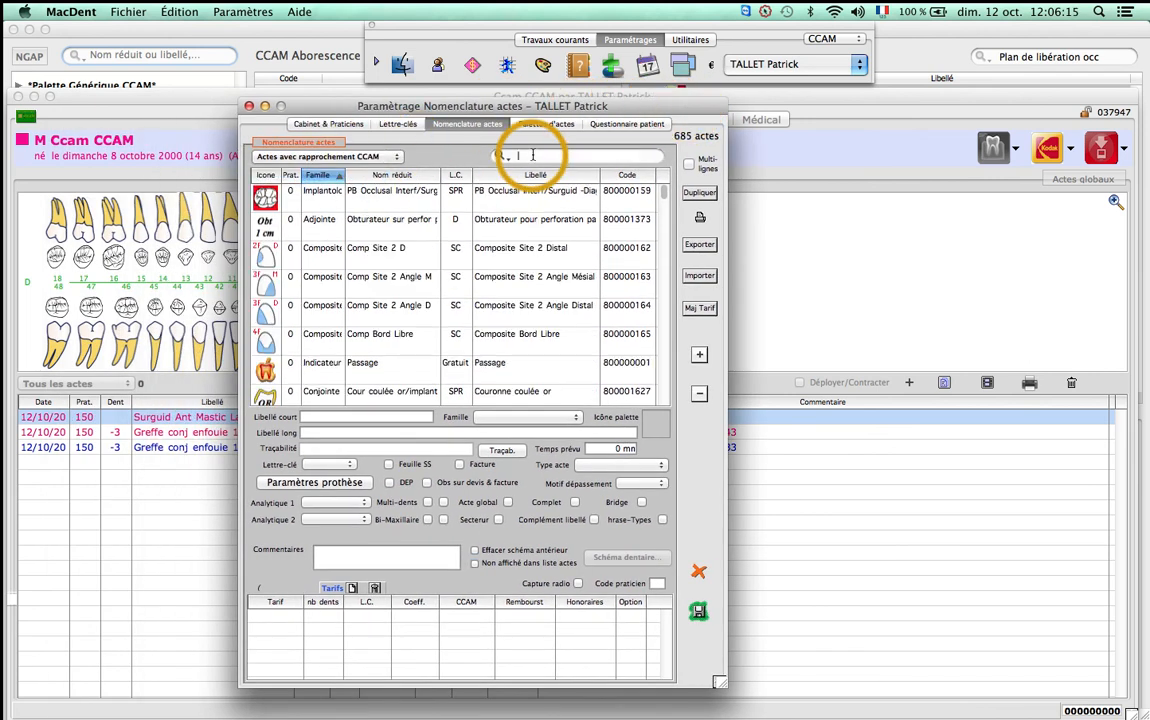
{"action": "type", "text": "sul"}
{"action": "type", "text": "rg"}
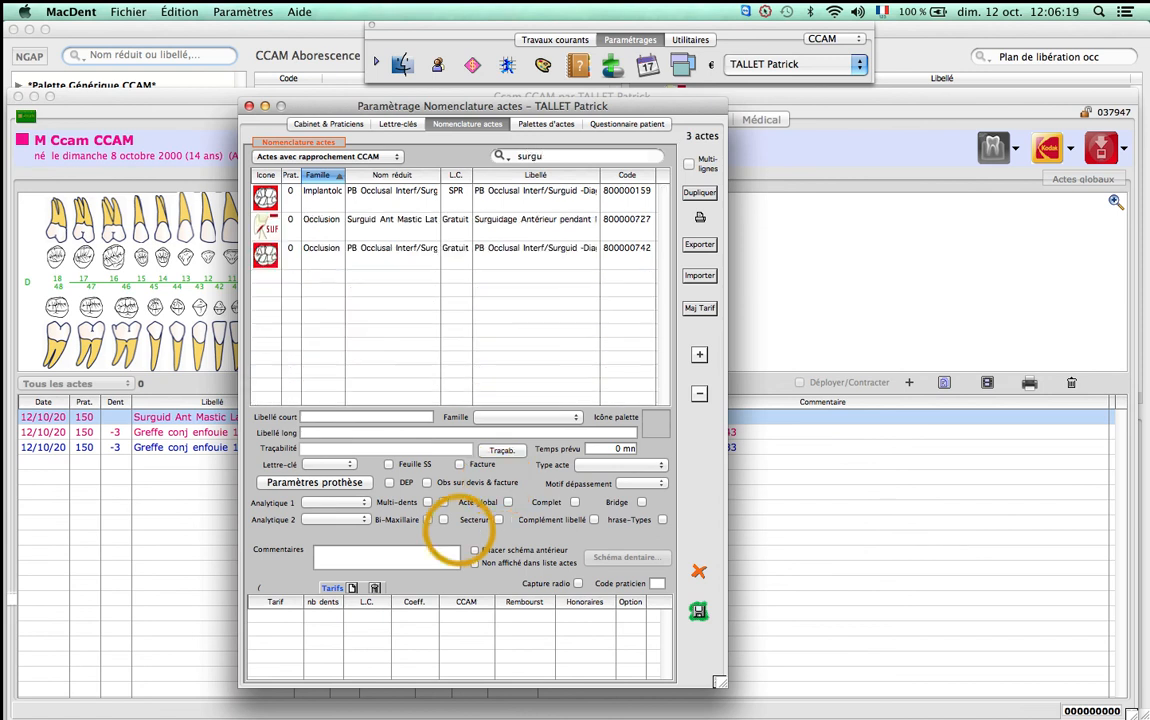
Set the Honoraires of Surguid Ant Mastic Lat (NC) to 300,00 on its Adulte tariff line, save and close the settings
{"action": "left_click", "coordinate": [391, 222]}
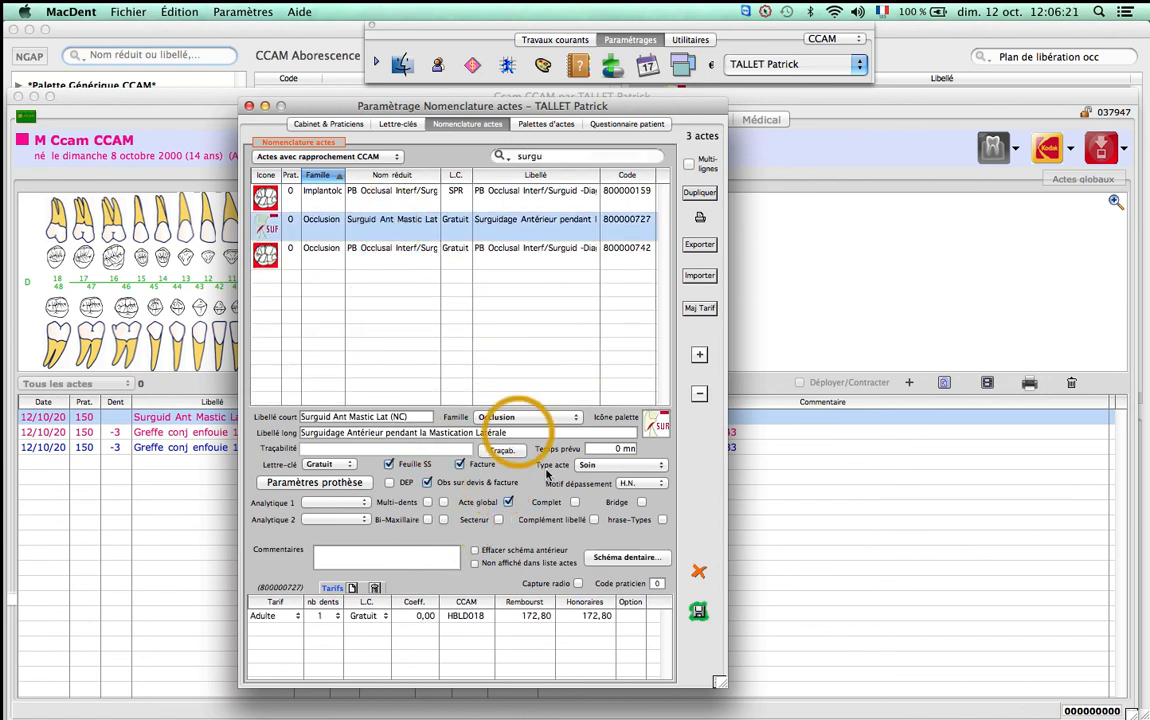
{"action": "double_click", "coordinate": [595, 617]}
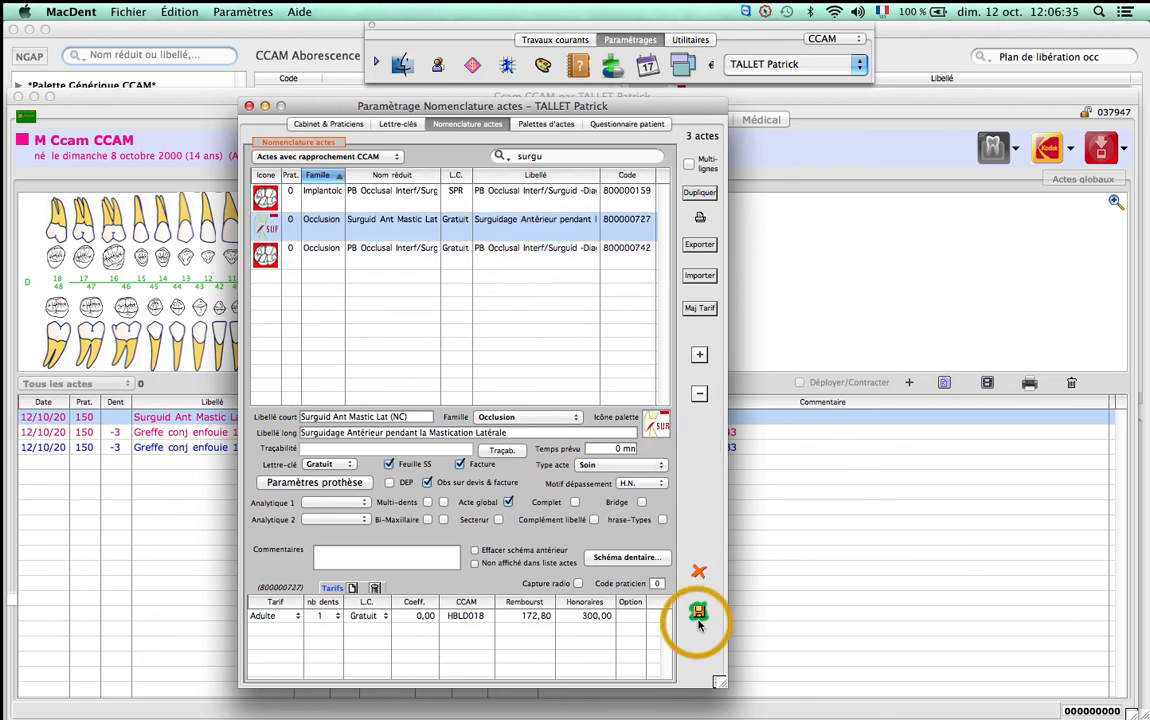
{"action": "left_click", "coordinate": [699, 575]}
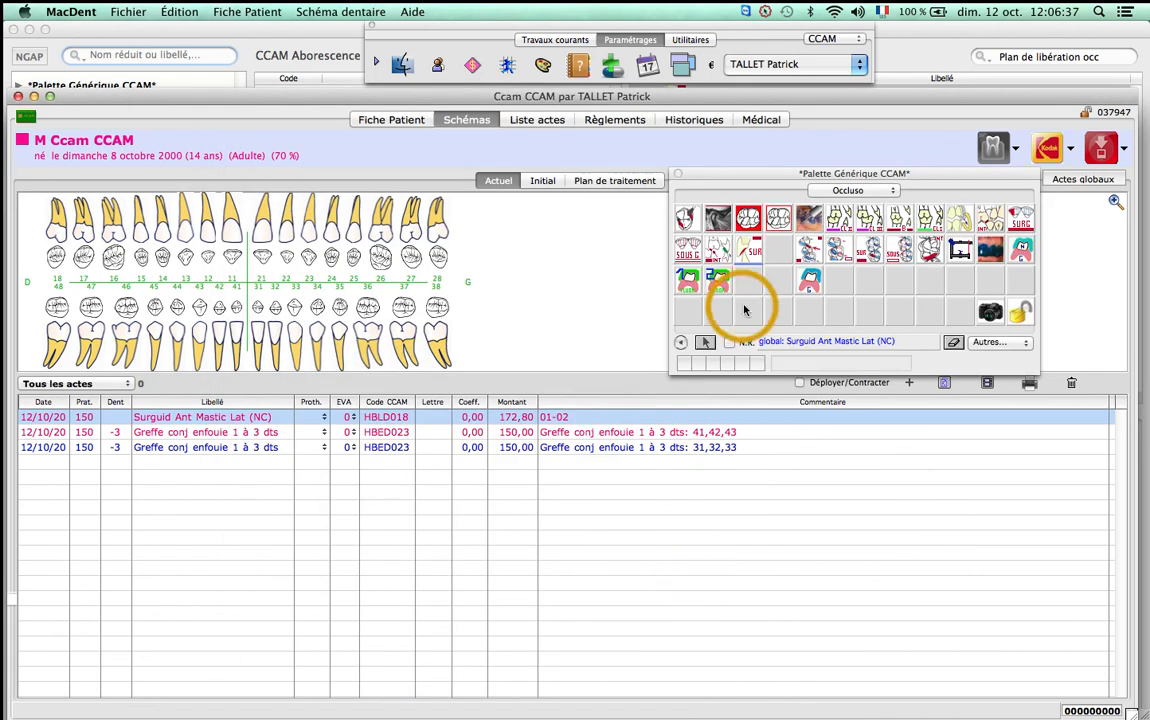
Record another Surguid Ant Mastic Lat (NC) act in the patient's chart, check its fee and reimbursement details and save it
{"action": "left_click", "coordinate": [752, 252]}
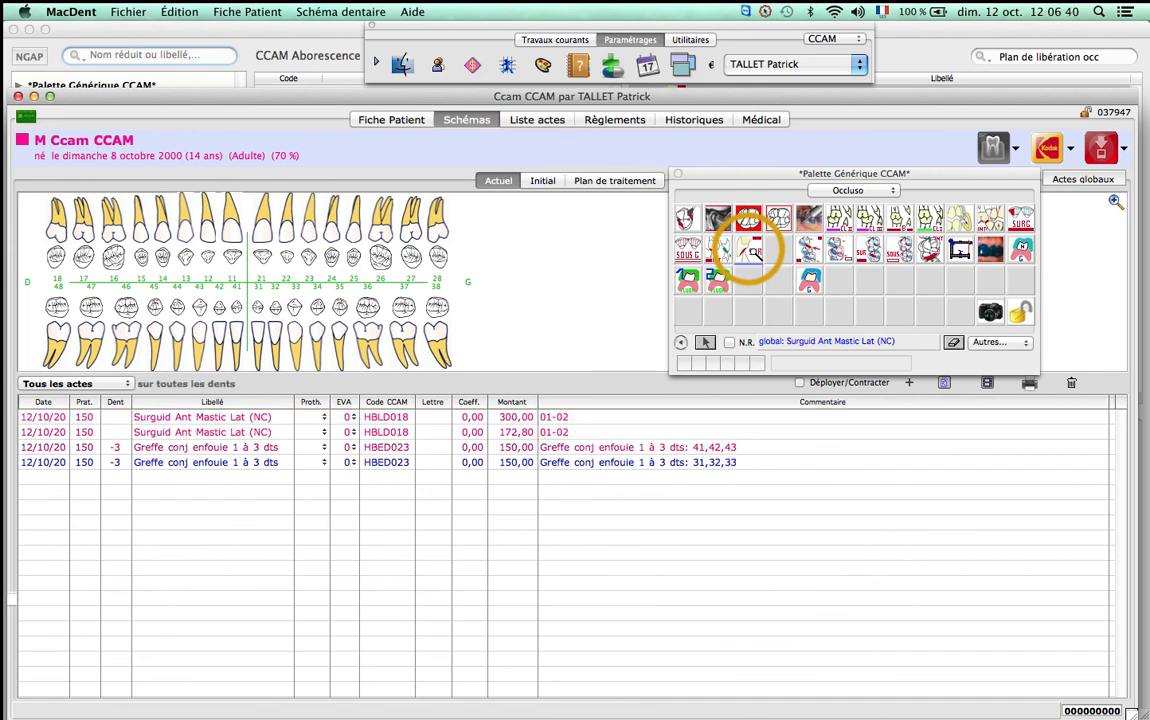
{"action": "double_click", "coordinate": [525, 421]}
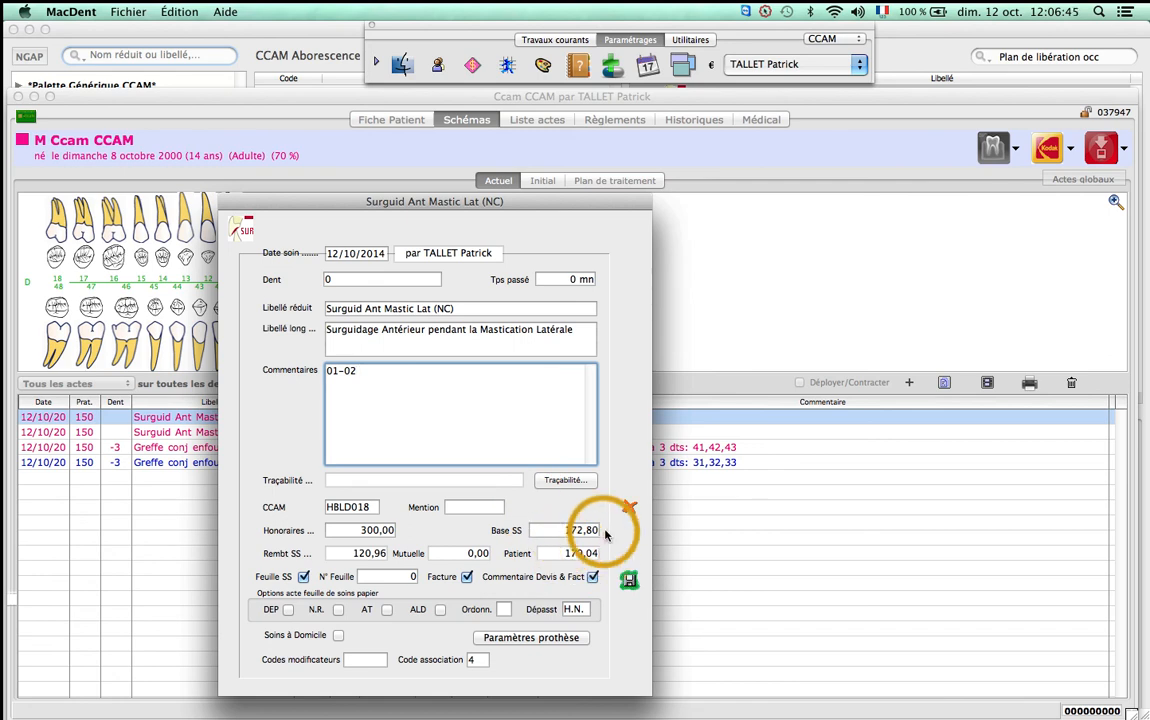
{"action": "left_click", "coordinate": [629, 579]}
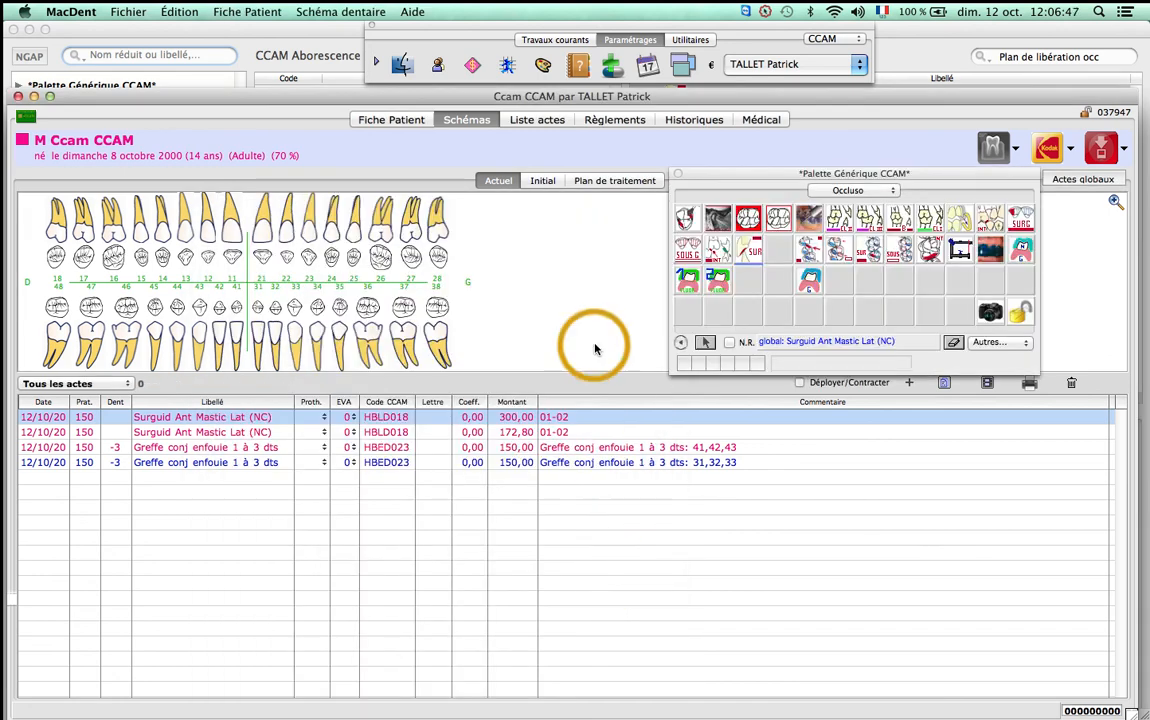
{"action": "left_click", "coordinate": [565, 268]}
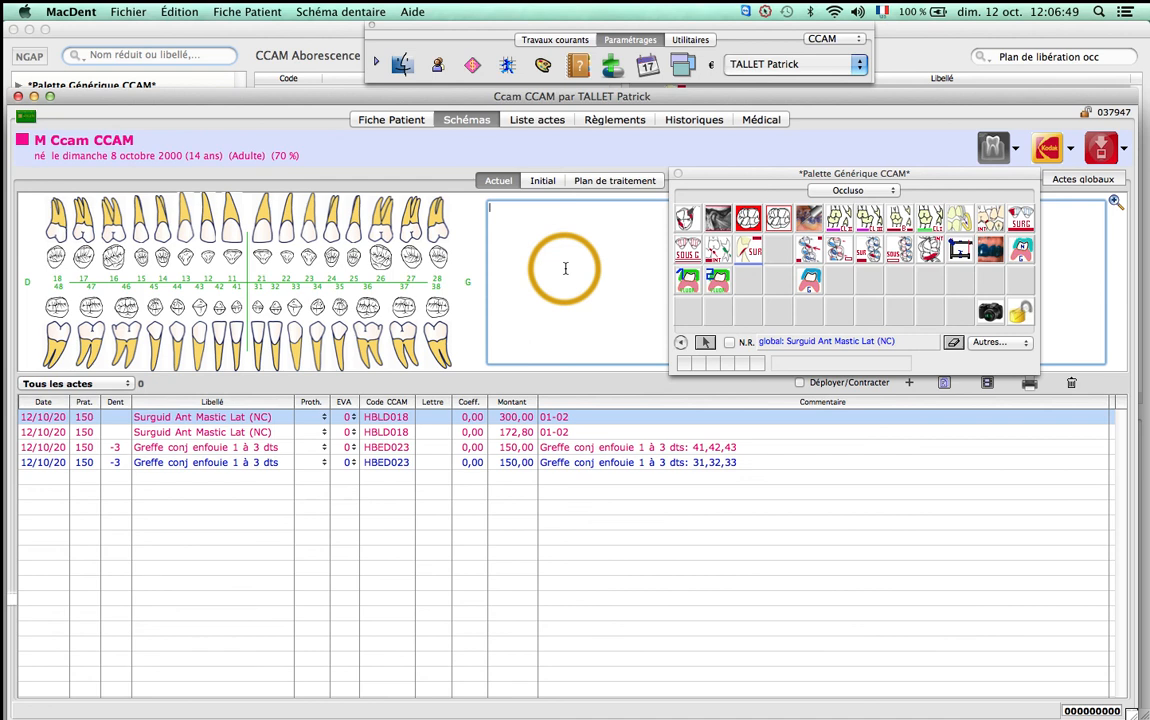